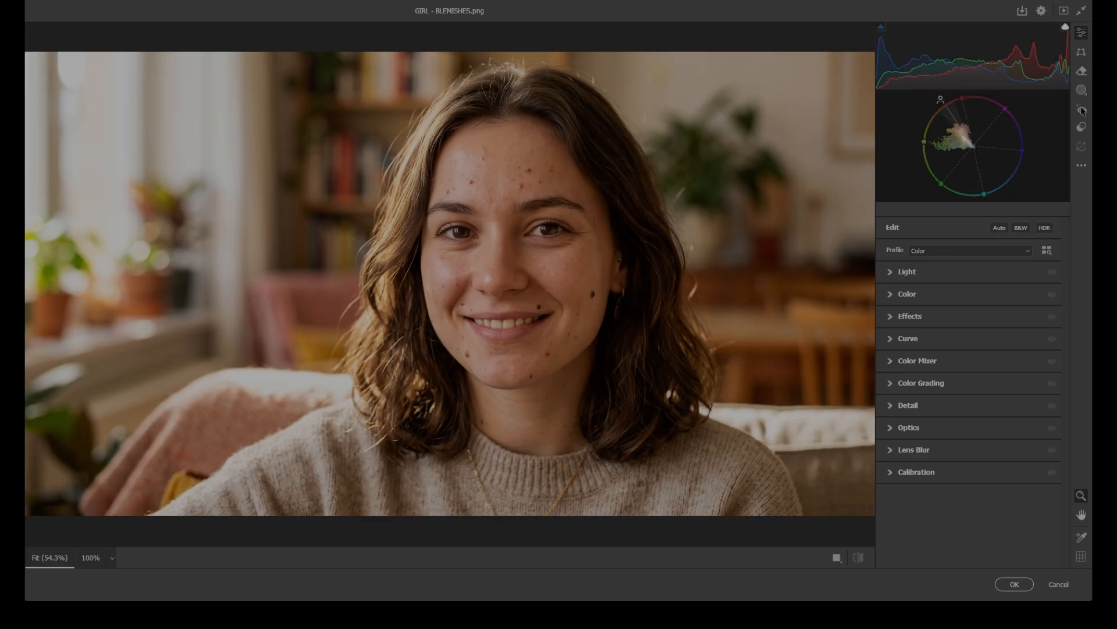
- Apply automatic blemish removal to the woman's portrait using the Remove tool's Distraction Removal options
{"action": "left_click", "coordinate": [1083, 75]}
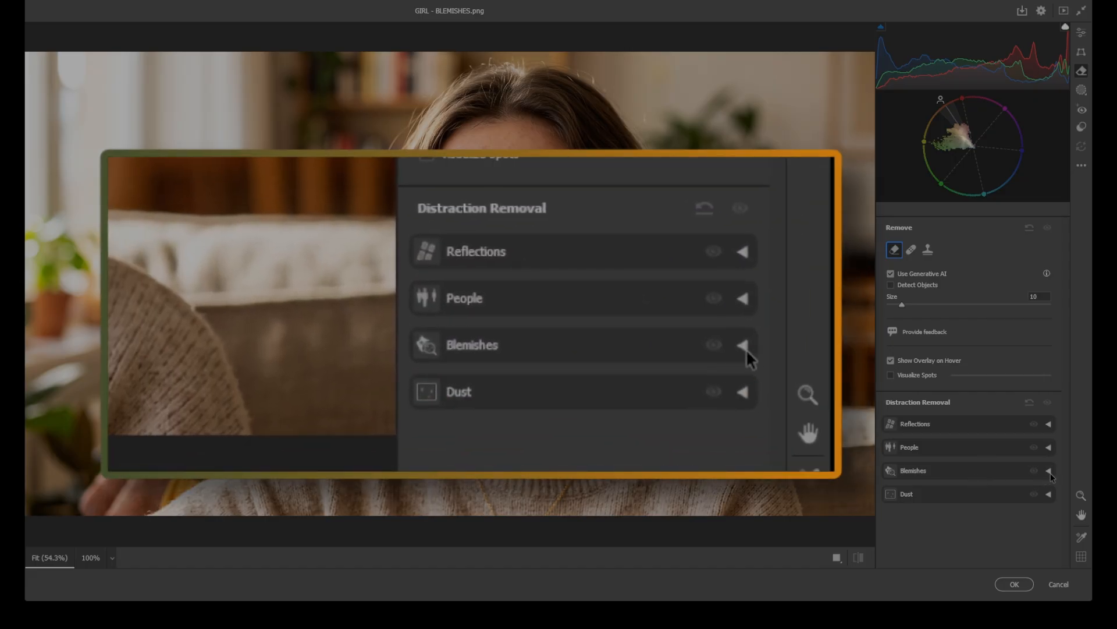
{"action": "left_click", "coordinate": [1047, 475]}
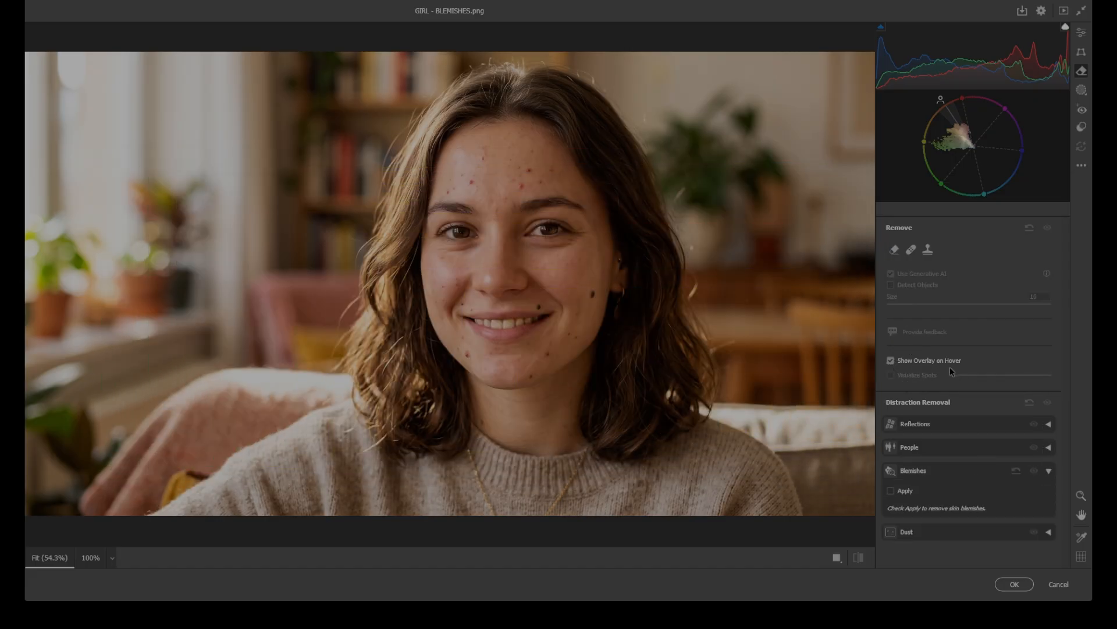
{"action": "left_click", "coordinate": [892, 491]}
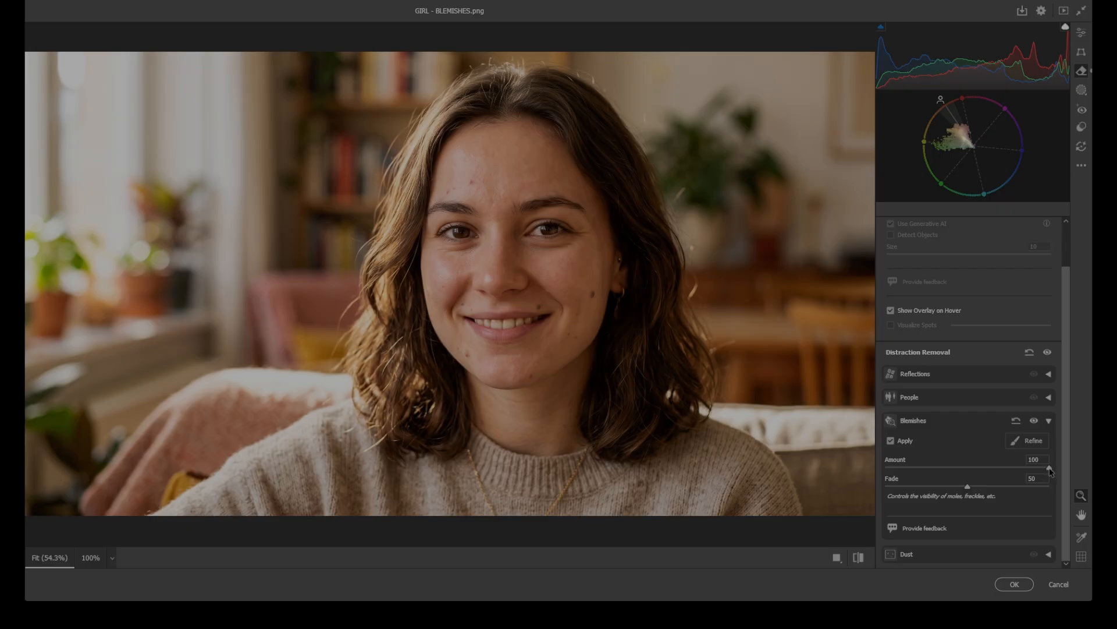
- Compare the blemish removal at minimum Amount and at 100, switching the hover overlay off and back on
{"action": "left_click_drag", "start_coordinate": [1051, 470], "coordinate": [886, 470]}
{"action": "left_click", "coordinate": [891, 312]}
{"action": "left_click_drag", "start_coordinate": [885, 468], "coordinate": [1060, 469]}
{"action": "left_click", "coordinate": [890, 310]}
- Refine the blemish removal with a size 3 Remove brush, clearing leftover spots on the chin and forehead, and apply the refinement
{"action": "left_click", "coordinate": [1032, 442]}
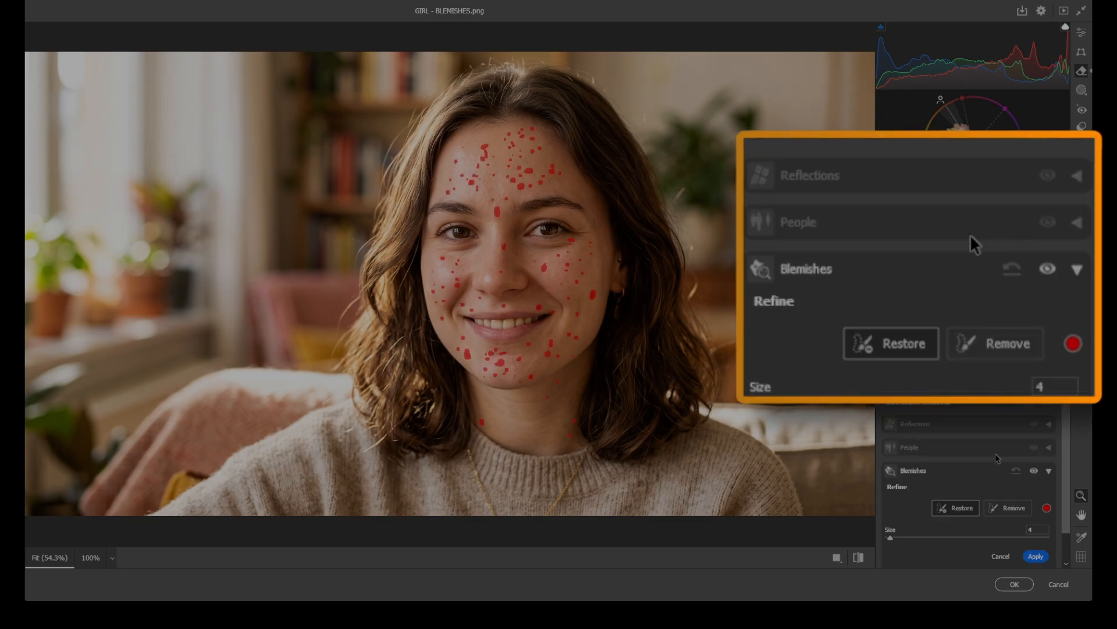
{"action": "left_click", "coordinate": [1008, 508]}
{"action": "key", "text": "bracketleft"}
{"action": "key", "text": "bracketleft"}
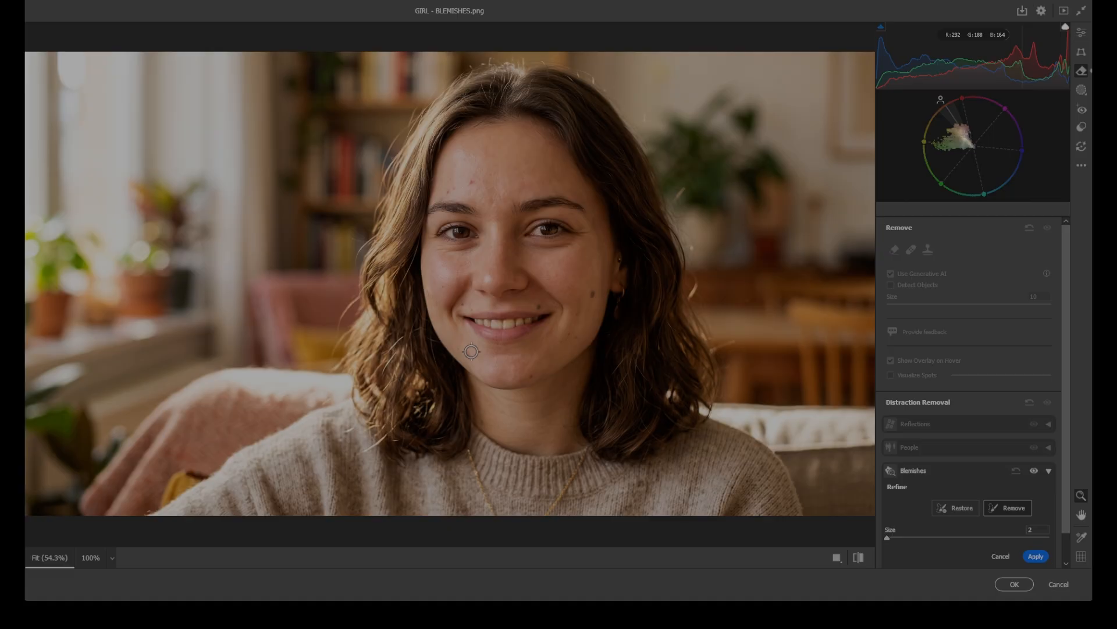
{"action": "key", "text": "bracketright"}
{"action": "left_click", "coordinate": [467, 354]}
{"action": "left_click", "coordinate": [531, 375]}
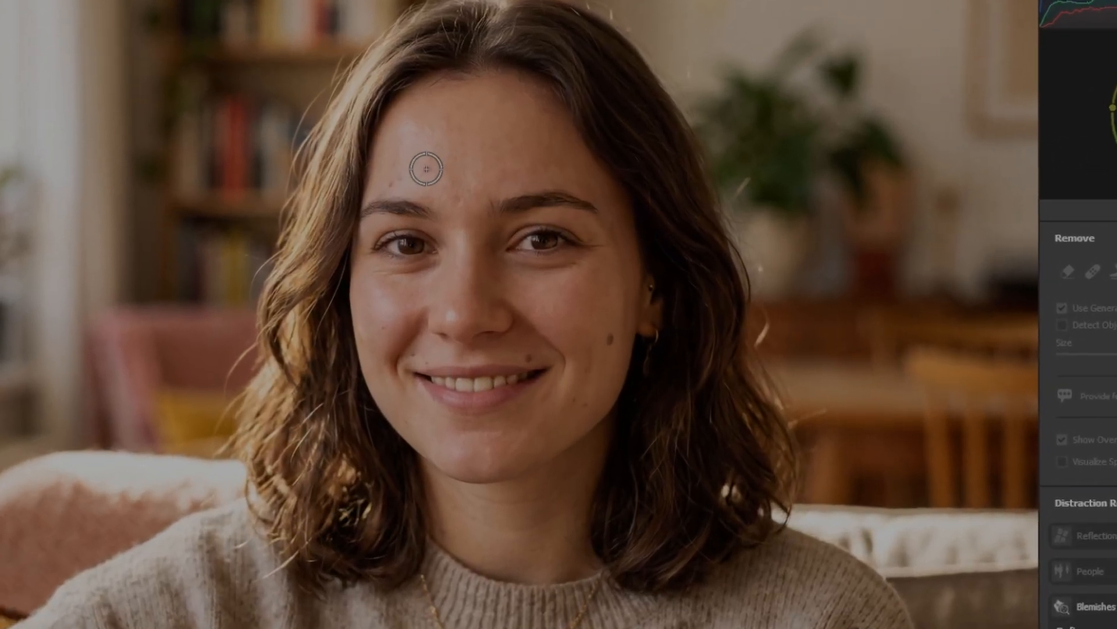
{"action": "left_click", "coordinate": [428, 167]}
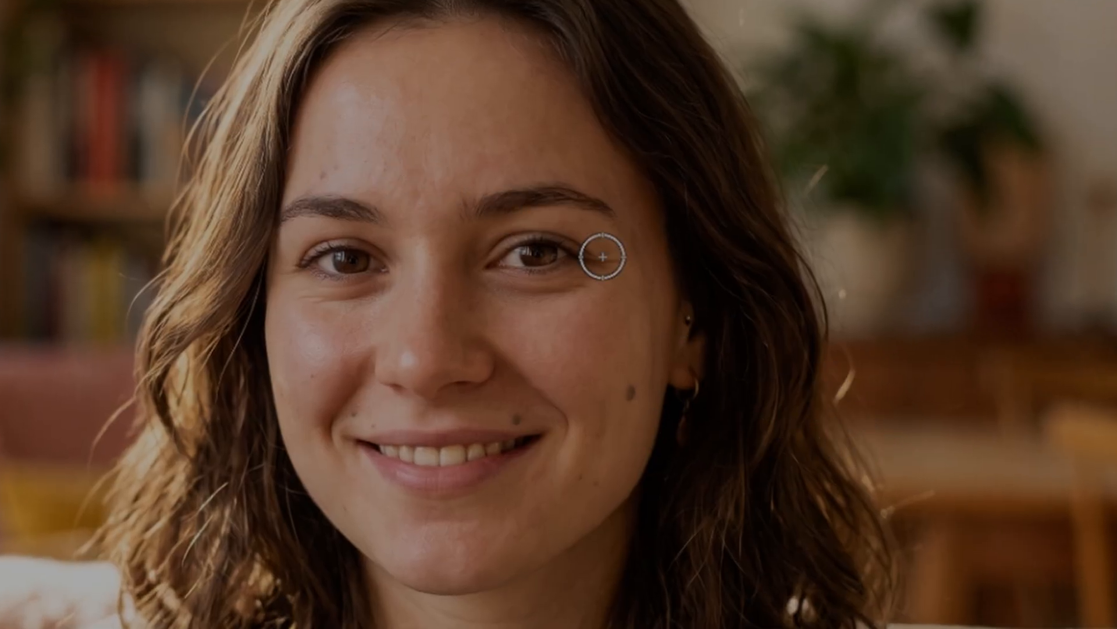
{"action": "left_click", "coordinate": [327, 166]}
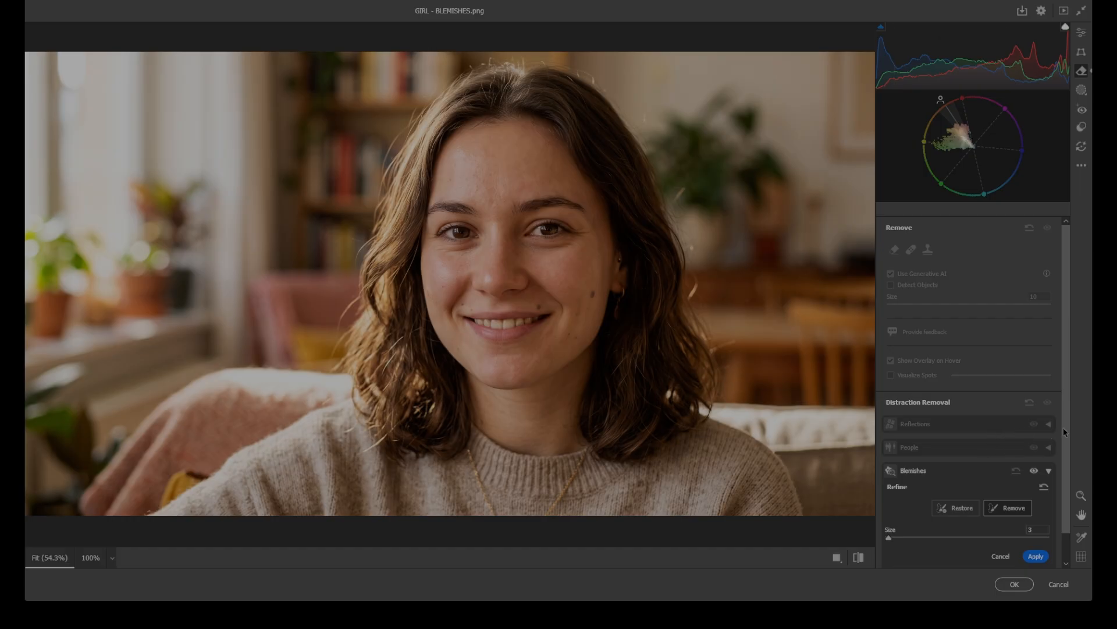
{"action": "scroll", "coordinate": [1063, 443], "scroll_direction": "down", "scroll_amount": 1}
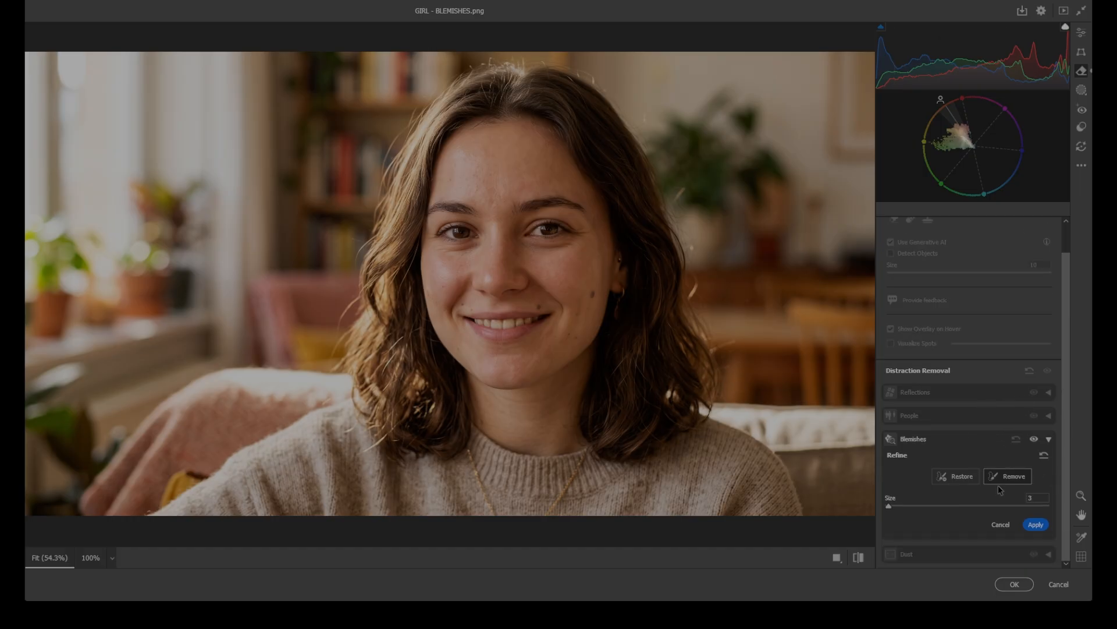
{"action": "left_click", "coordinate": [1034, 525]}
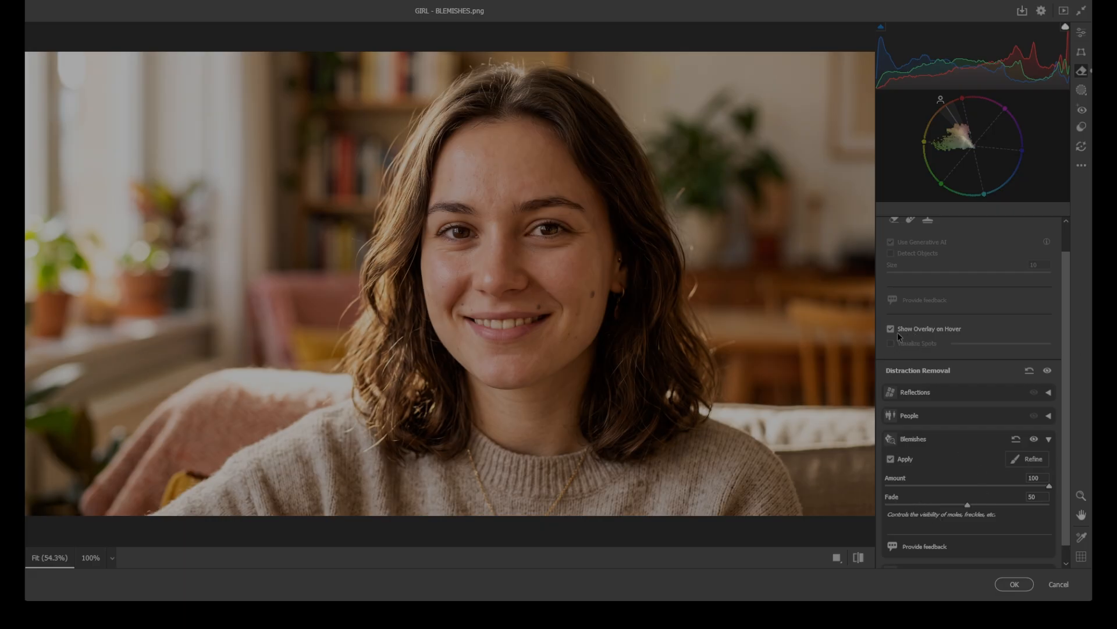
- Compare mole and freckle visibility at Fade 0 and 100, and set Fade back to 50
{"action": "mouse_move", "coordinate": [499, 280]}
{"action": "left_click_drag", "start_coordinate": [968, 507], "coordinate": [873, 507]}
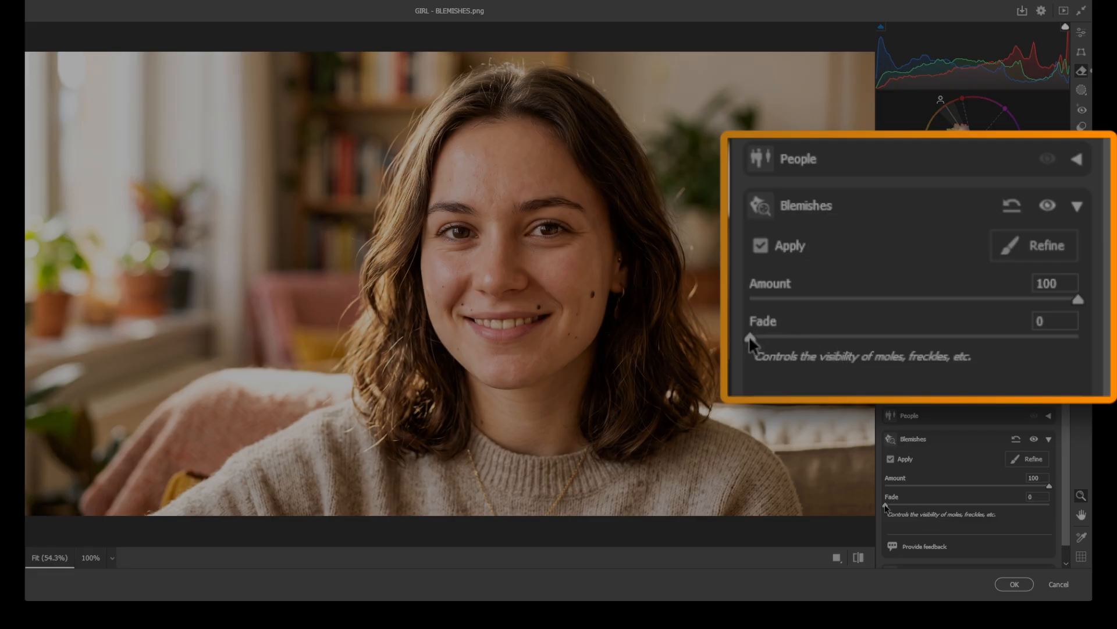
{"action": "left_click_drag", "start_coordinate": [885, 507], "coordinate": [1090, 506]}
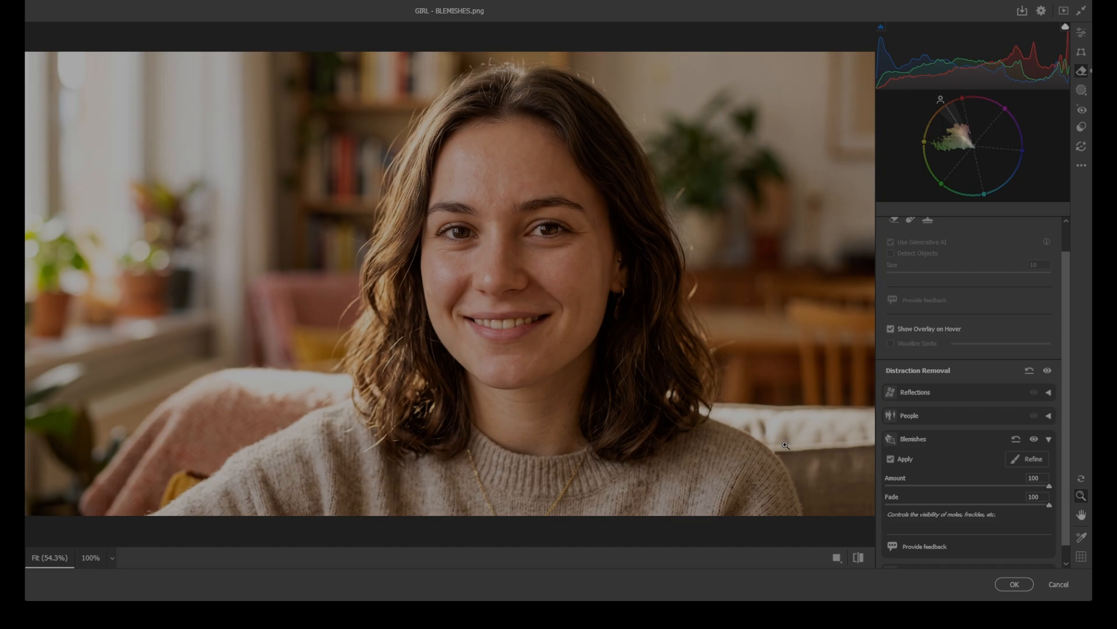
{"action": "left_click", "coordinate": [1039, 496]}
{"action": "type", "text": "50"}
{"action": "key", "text": "Return"}
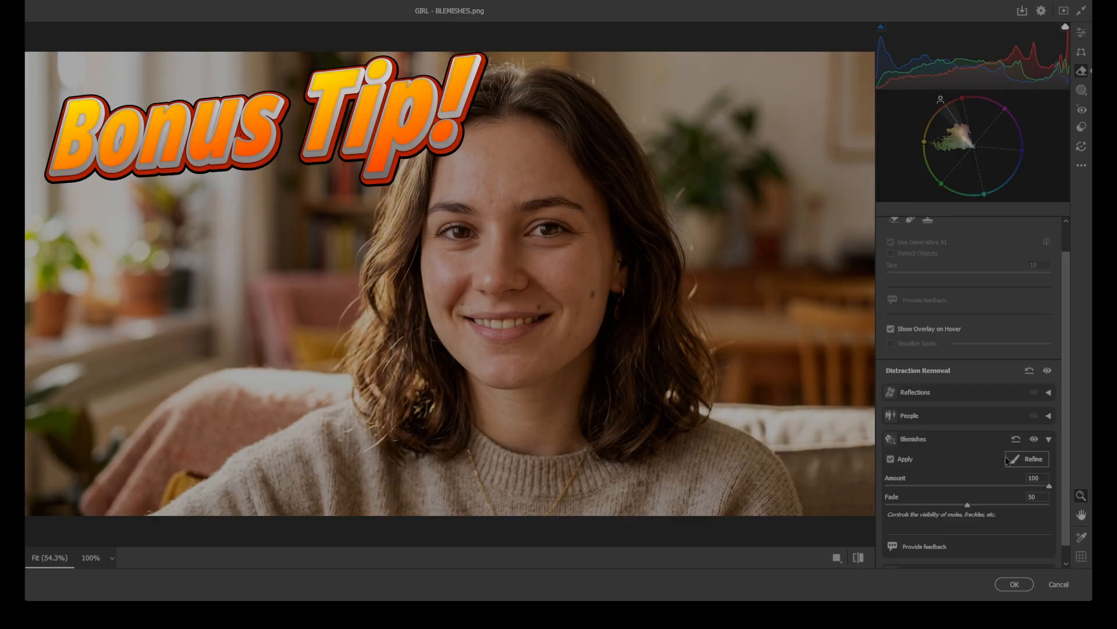
- Create a mask of Person 1 limited to Facial Skin
{"action": "left_click", "coordinate": [1081, 90]}
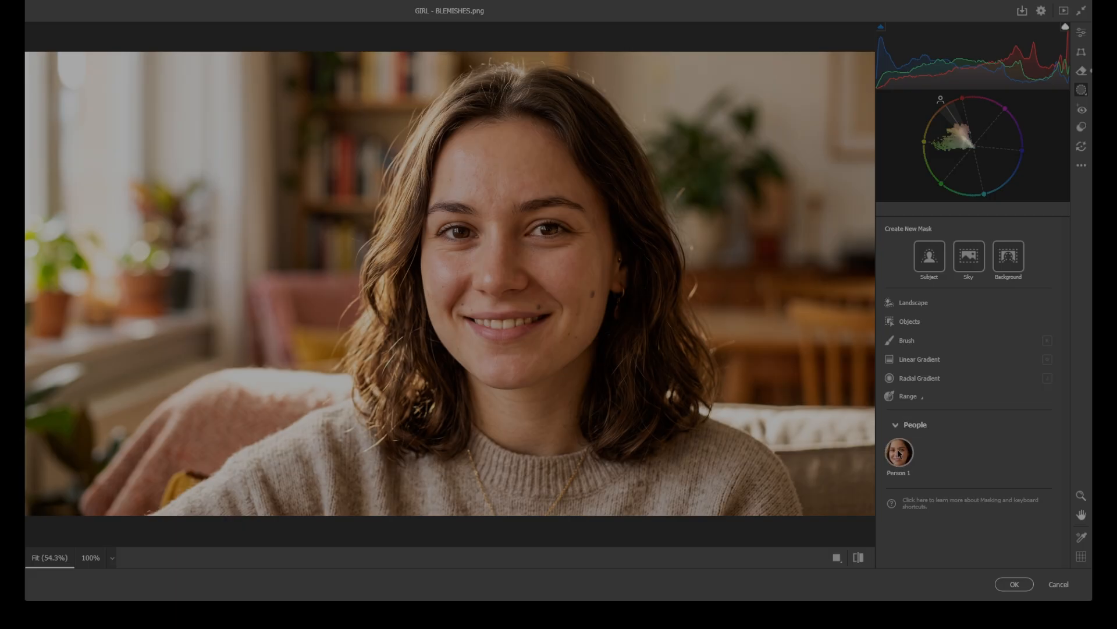
{"action": "left_click", "coordinate": [899, 453]}
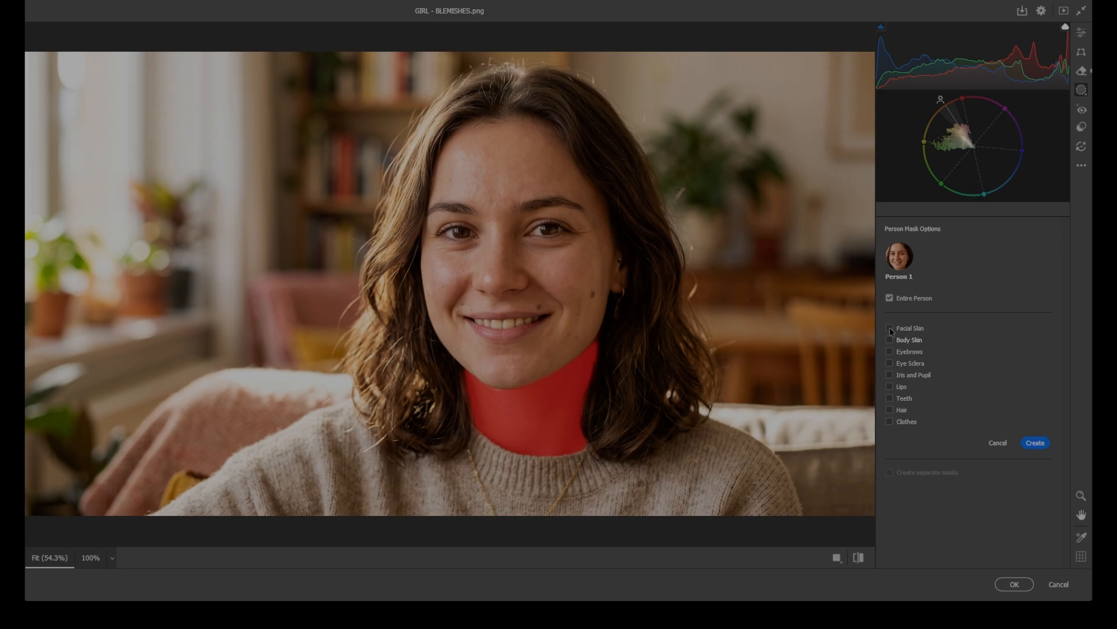
{"action": "left_click", "coordinate": [891, 329]}
{"action": "left_click", "coordinate": [1035, 443]}
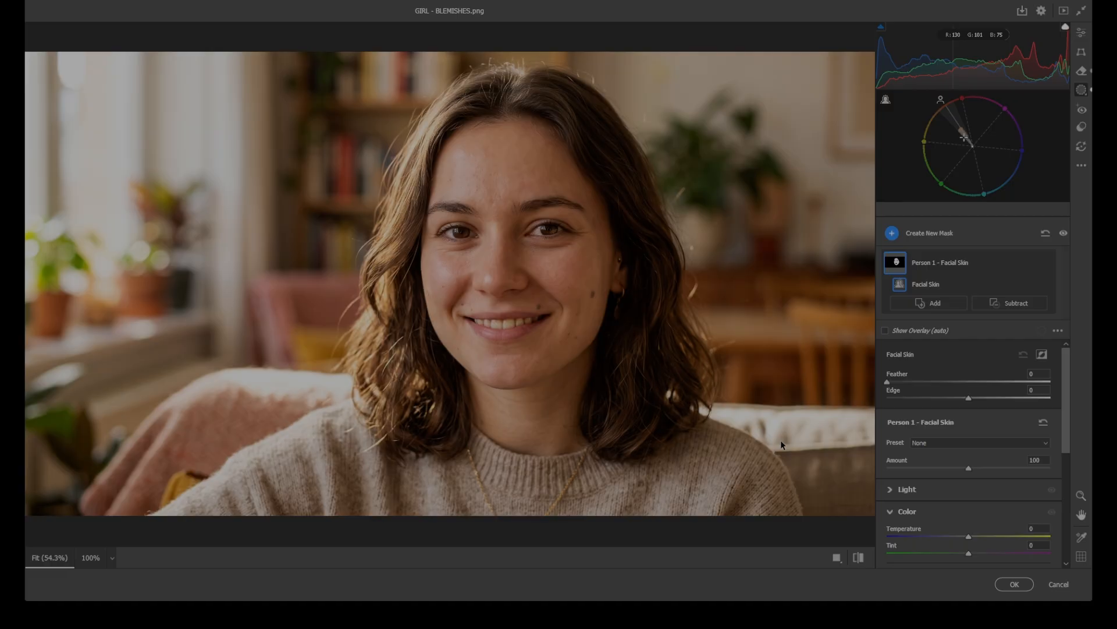
- Soften the masked facial skin by setting its Texture to -48
{"action": "left_click_drag", "start_coordinate": [574, 290], "coordinate": [650, 359]}
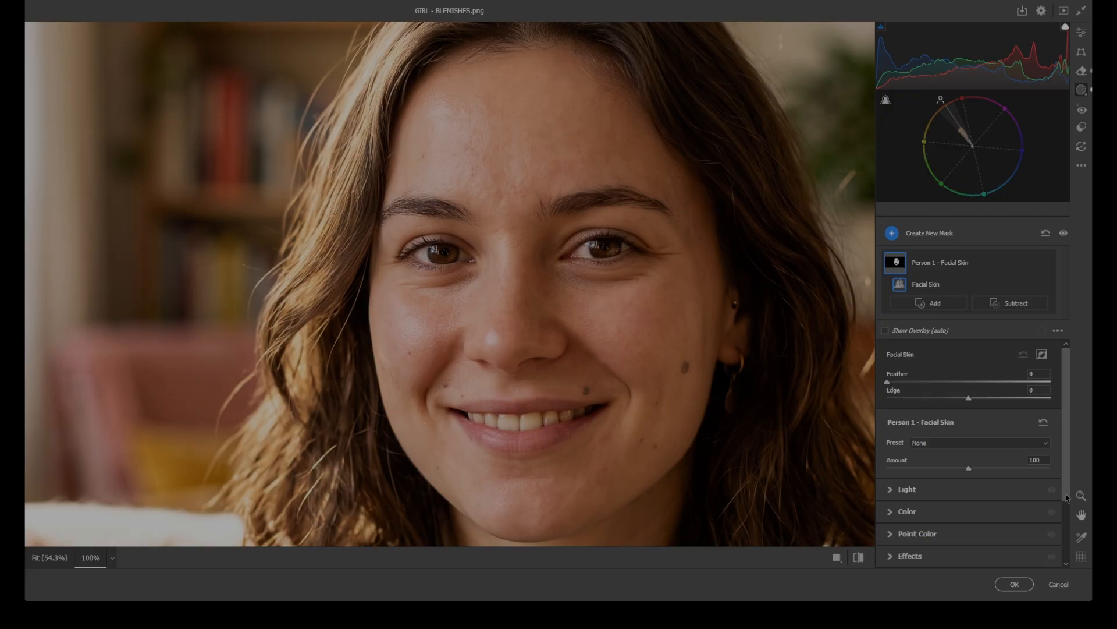
{"action": "left_click_drag", "start_coordinate": [1067, 495], "coordinate": [1067, 557]}
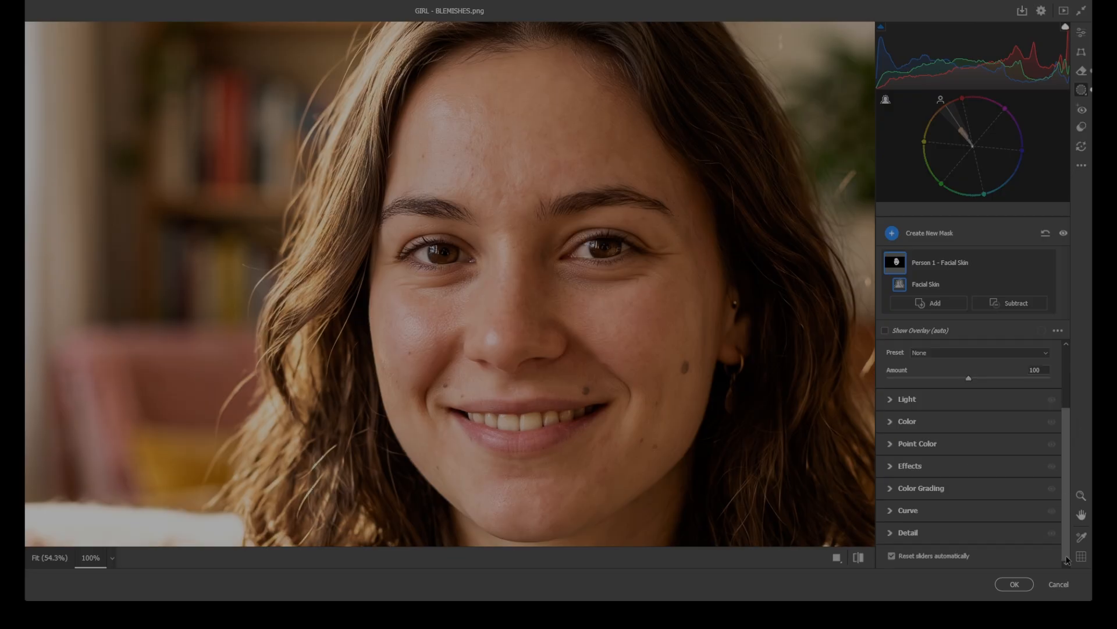
{"action": "left_click", "coordinate": [890, 467]}
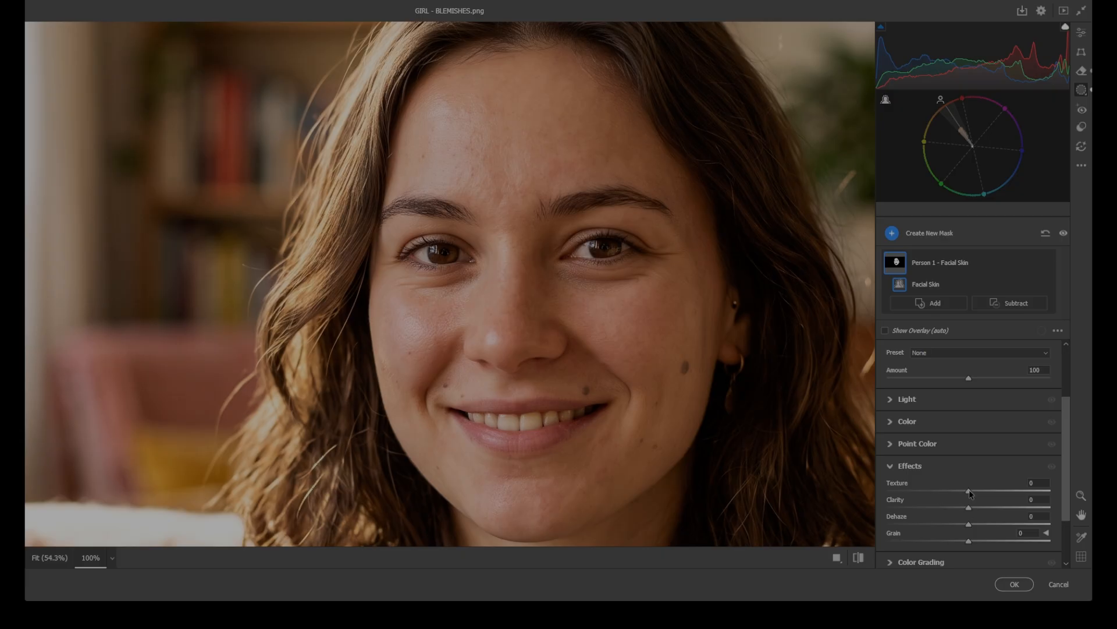
{"action": "left_click", "coordinate": [1029, 491]}
{"action": "left_click_drag", "start_coordinate": [1031, 494], "coordinate": [929, 495]}
- Set the facial skin mask's Clarity to -24 and compare the portrait before and after the edits
{"action": "left_click_drag", "start_coordinate": [969, 507], "coordinate": [1082, 513]}
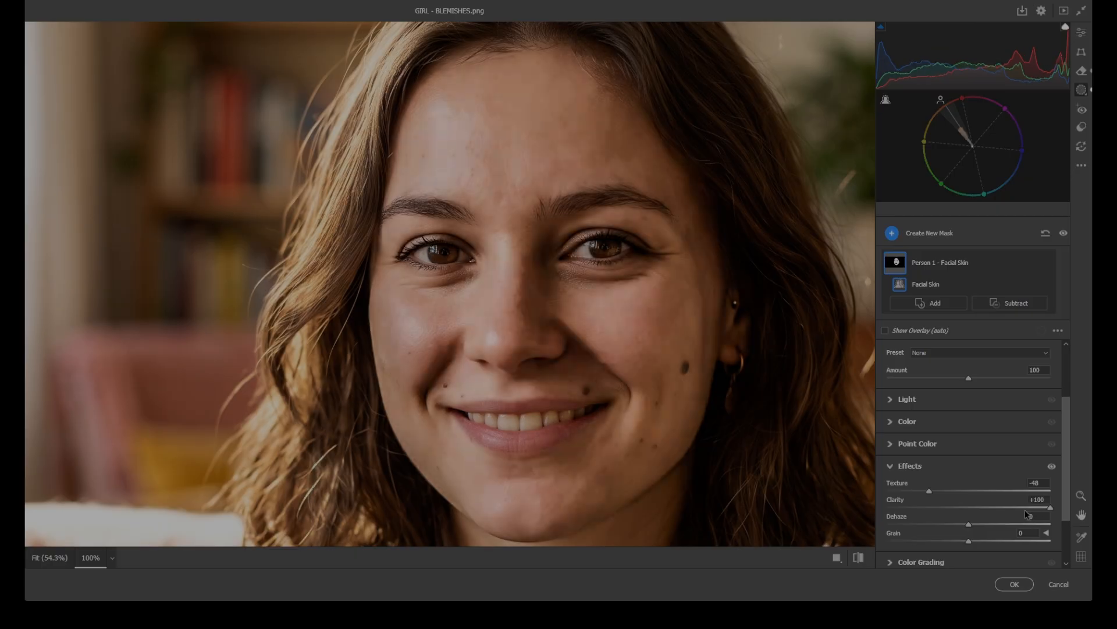
{"action": "left_click_drag", "start_coordinate": [1051, 509], "coordinate": [956, 508]}
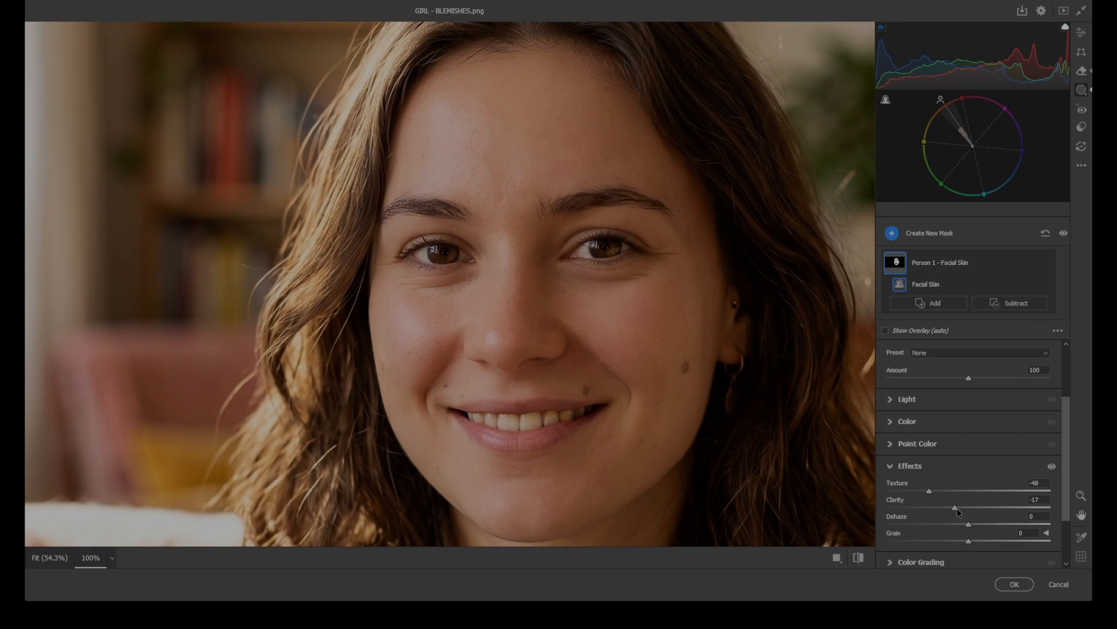
{"action": "left_click_drag", "start_coordinate": [957, 508], "coordinate": [950, 509]}
{"action": "key", "text": "backslash"}
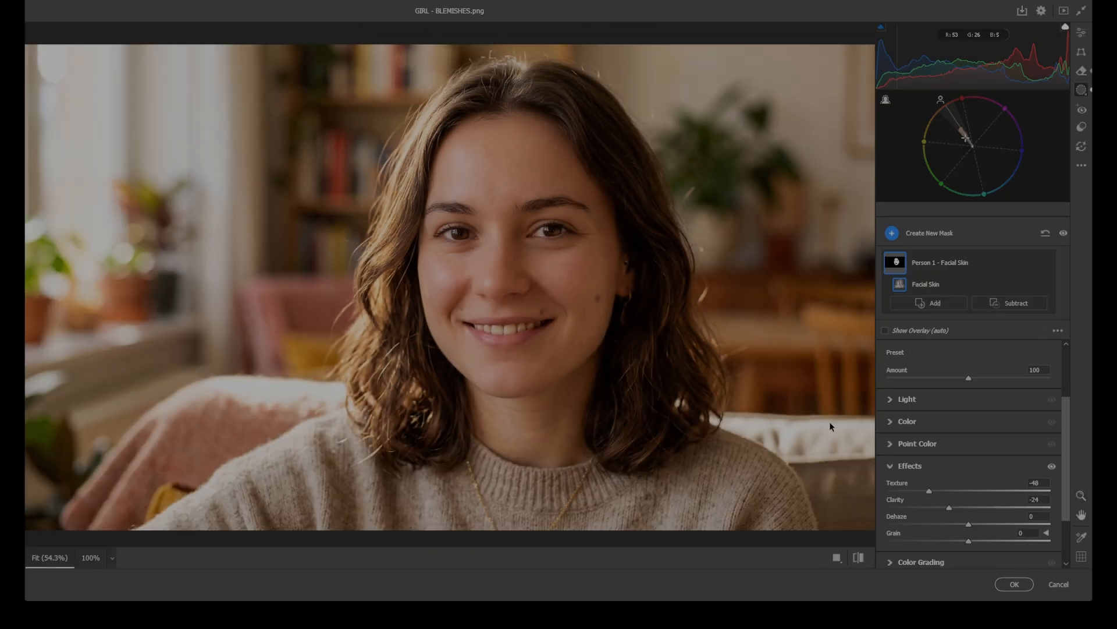
{"action": "left_click", "coordinate": [865, 560]}
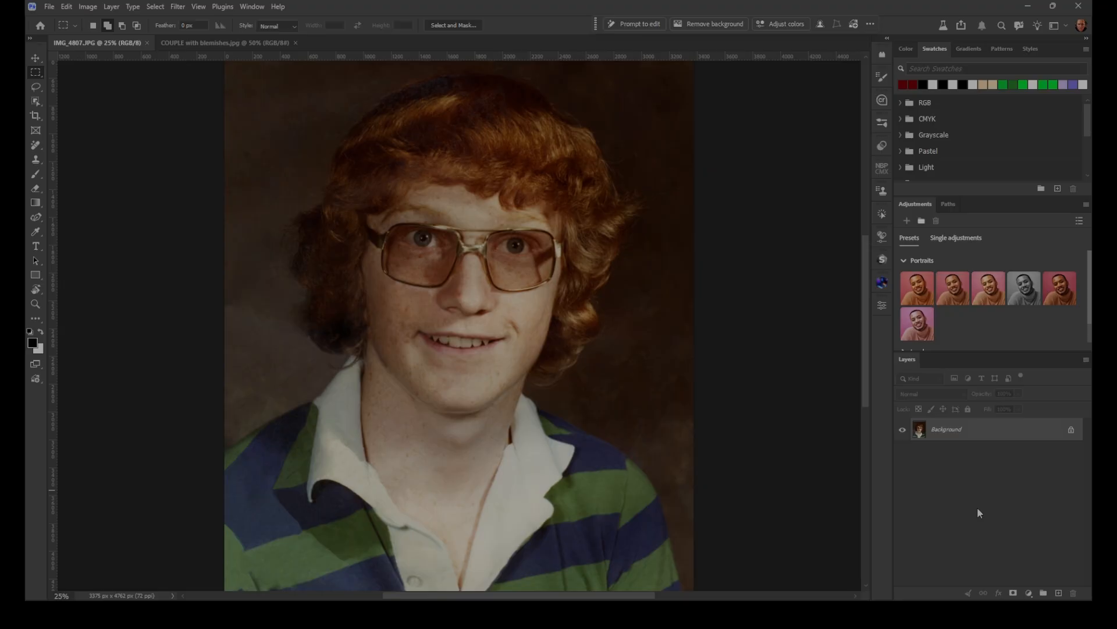
- Open IMG_4807.JPG in the Camera Raw Filter and apply automatic blemish removal to the portrait
{"action": "key", "text": "ctrl+shift+a"}
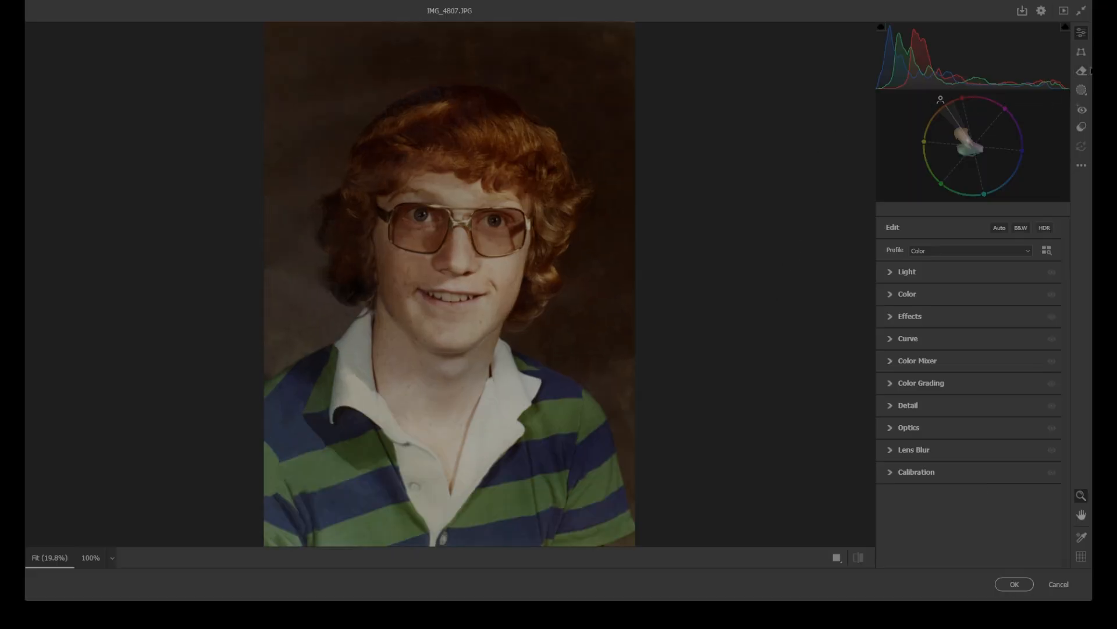
{"action": "left_click", "coordinate": [1083, 71]}
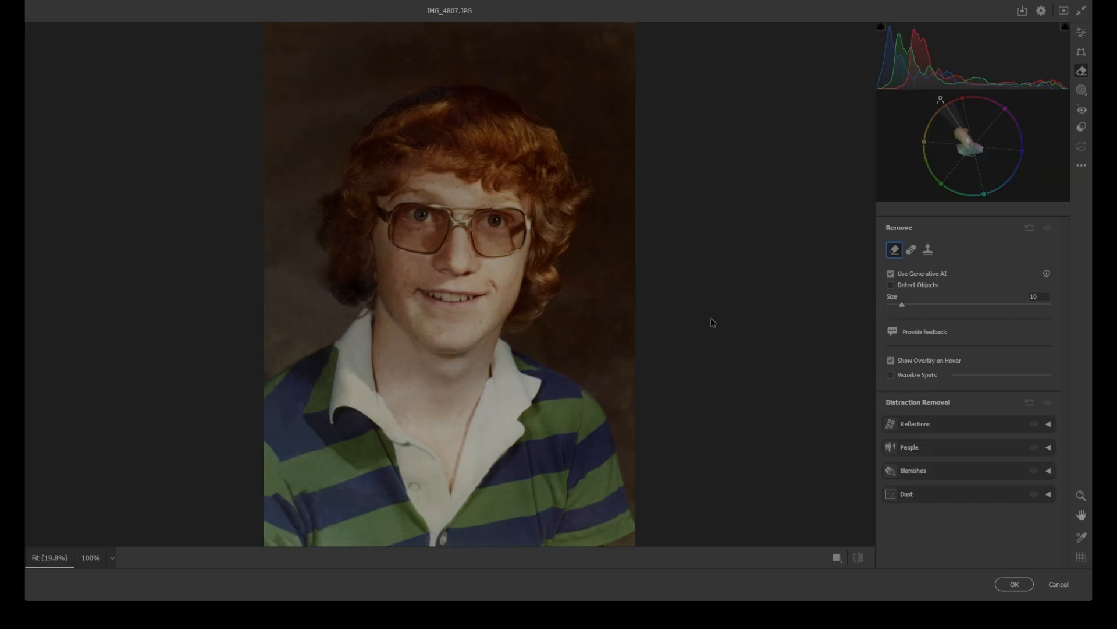
{"action": "key", "text": "ctrl+plus"}
{"action": "key", "text": "ctrl+plus"}
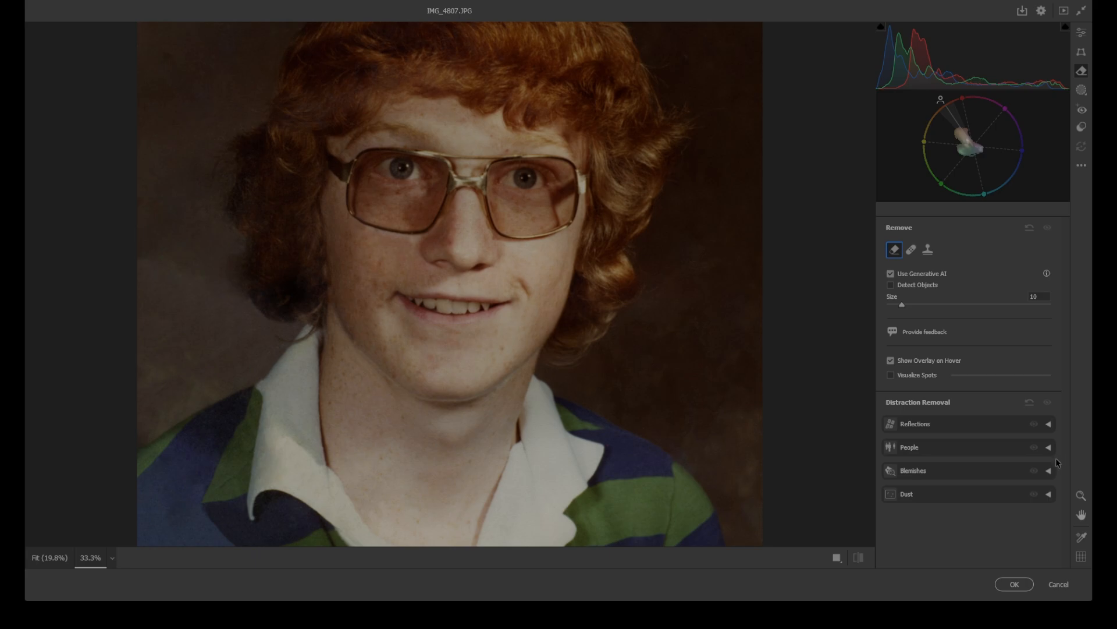
{"action": "left_click", "coordinate": [1042, 470]}
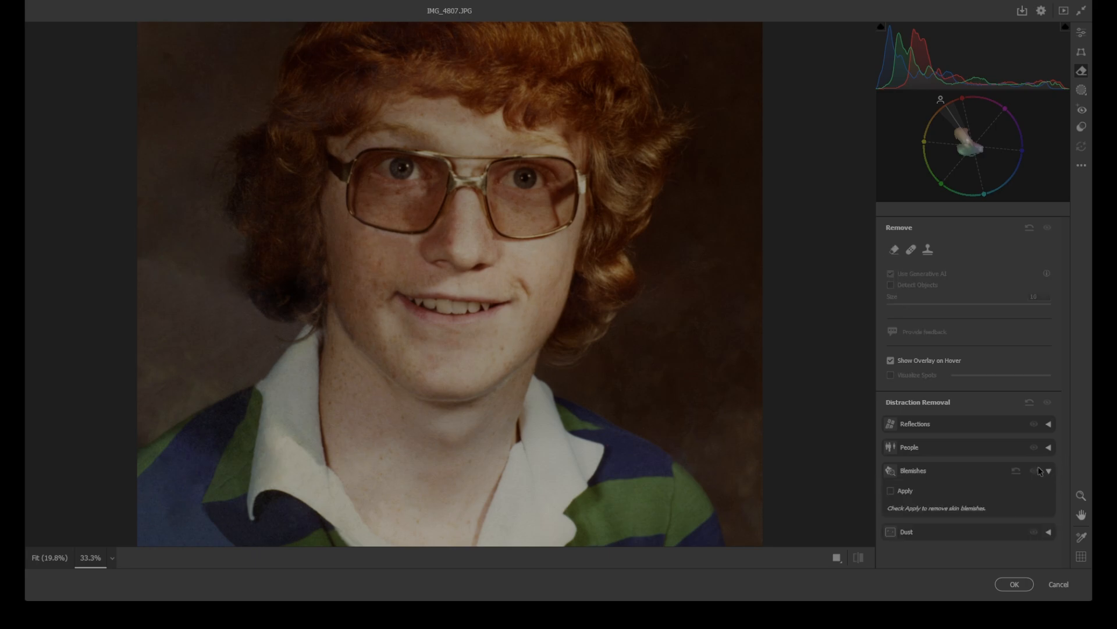
{"action": "left_click", "coordinate": [898, 491]}
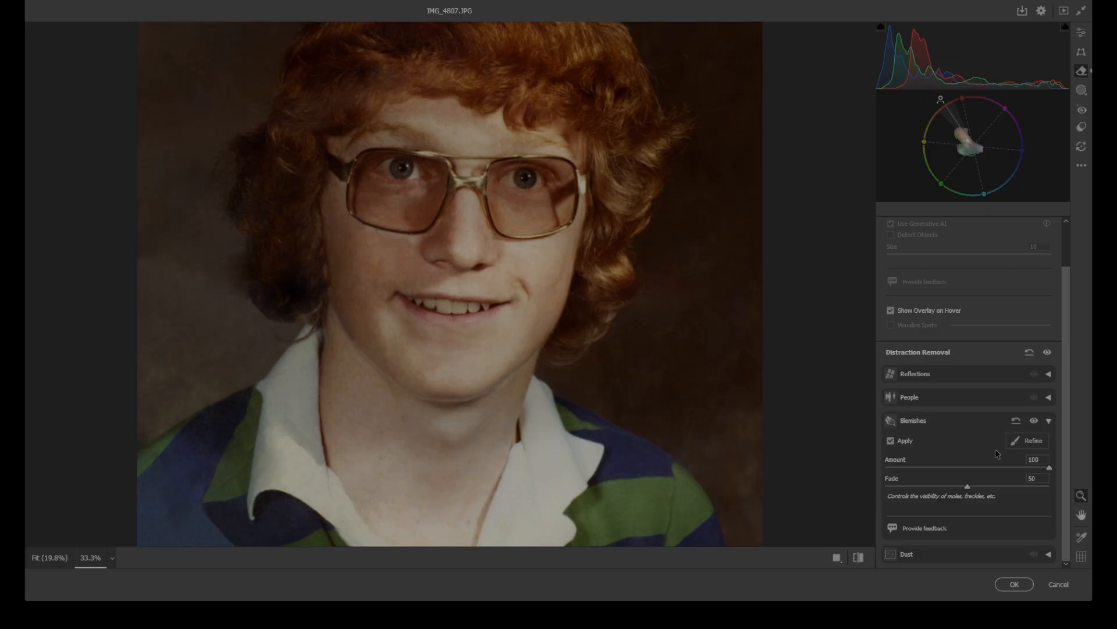
- Refine the blemish removal by restoring the skin behind both eyeglass lenses with a size 3 brush, and apply the refinement
{"action": "mouse_move", "coordinate": [430, 238]}
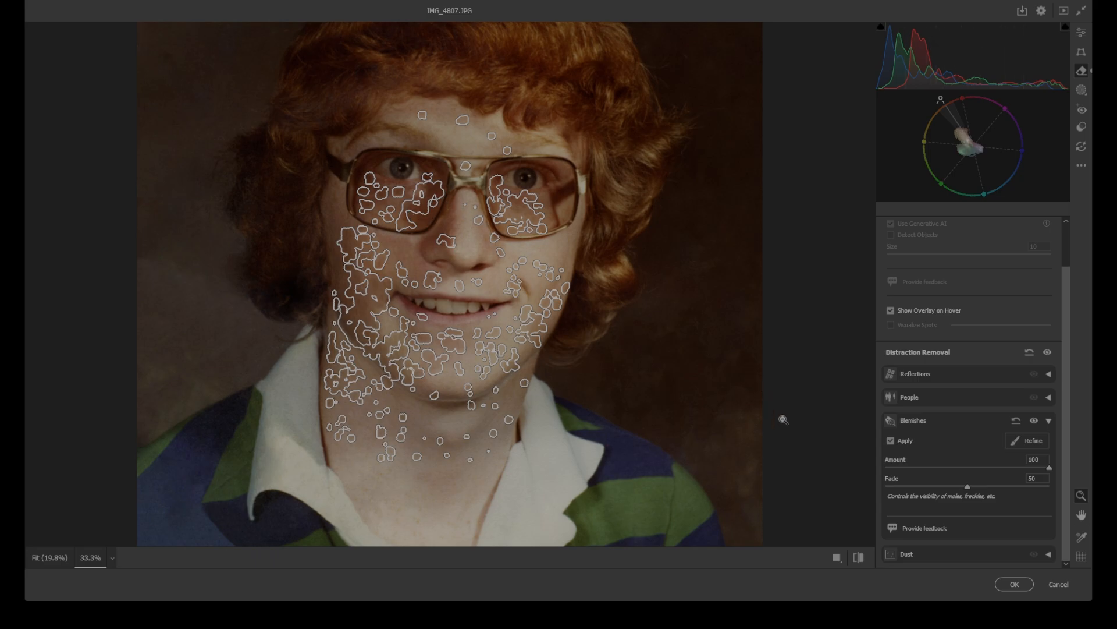
{"action": "left_click", "coordinate": [1032, 443]}
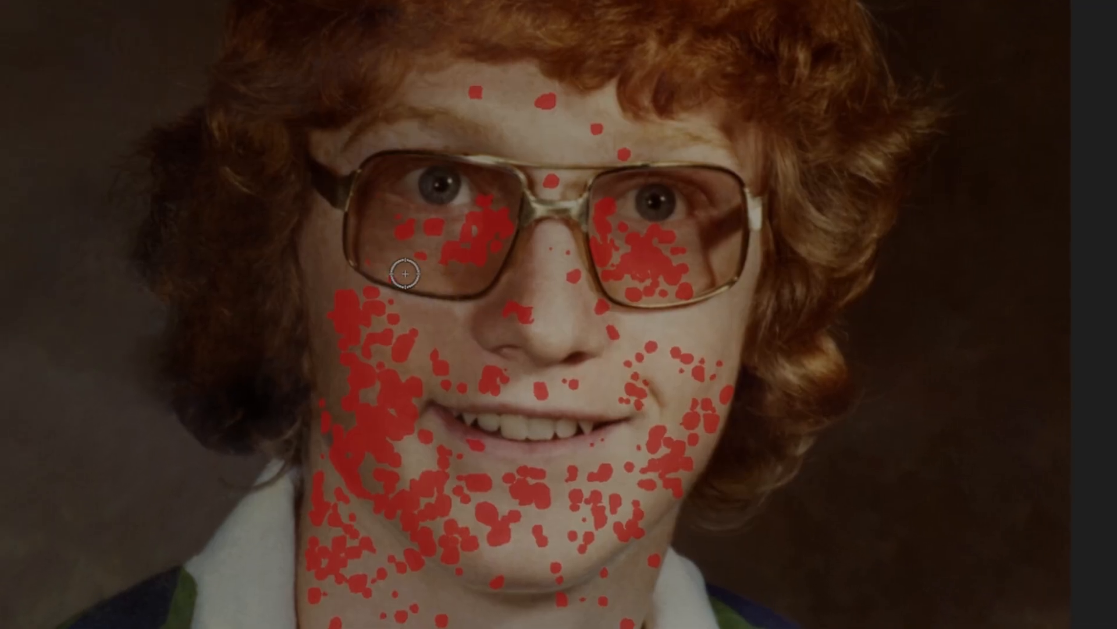
{"action": "mouse_move", "coordinate": [383, 229]}
{"action": "left_mouse_down"}
{"action": "mouse_move", "coordinate": [457, 213]}
{"action": "mouse_move", "coordinate": [476, 235]}
{"action": "mouse_move", "coordinate": [522, 225]}
{"action": "mouse_move", "coordinate": [520, 236]}
{"action": "mouse_move", "coordinate": [415, 280]}
{"action": "mouse_move", "coordinate": [406, 259]}
{"action": "mouse_move", "coordinate": [481, 200]}
{"action": "mouse_move", "coordinate": [385, 189]}
{"action": "mouse_move", "coordinate": [417, 182]}
{"action": "mouse_move", "coordinate": [504, 239]}
{"action": "left_mouse_up"}
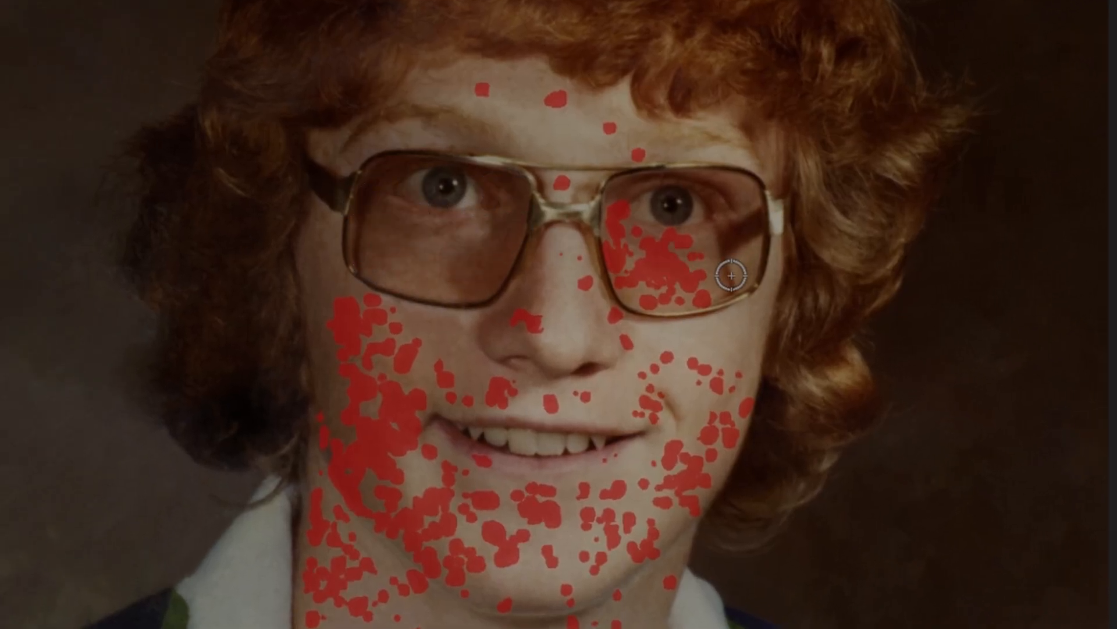
{"action": "mouse_move", "coordinate": [732, 275]}
{"action": "left_mouse_down"}
{"action": "mouse_move", "coordinate": [711, 286]}
{"action": "mouse_move", "coordinate": [648, 280]}
{"action": "mouse_move", "coordinate": [682, 248]}
{"action": "mouse_move", "coordinate": [655, 289]}
{"action": "mouse_move", "coordinate": [705, 290]}
{"action": "mouse_move", "coordinate": [650, 295]}
{"action": "mouse_move", "coordinate": [611, 230]}
{"action": "mouse_move", "coordinate": [616, 214]}
{"action": "mouse_move", "coordinate": [629, 282]}
{"action": "mouse_move", "coordinate": [602, 248]}
{"action": "mouse_move", "coordinate": [632, 287]}
{"action": "mouse_move", "coordinate": [668, 267]}
{"action": "mouse_move", "coordinate": [642, 232]}
{"action": "mouse_move", "coordinate": [655, 208]}
{"action": "mouse_move", "coordinate": [626, 199]}
{"action": "mouse_move", "coordinate": [634, 216]}
{"action": "mouse_move", "coordinate": [708, 256]}
{"action": "mouse_move", "coordinate": [704, 268]}
{"action": "mouse_move", "coordinate": [610, 274]}
{"action": "mouse_move", "coordinate": [555, 252]}
{"action": "mouse_move", "coordinate": [594, 275]}
{"action": "mouse_move", "coordinate": [624, 338]}
{"action": "mouse_move", "coordinate": [575, 284]}
{"action": "left_mouse_up"}
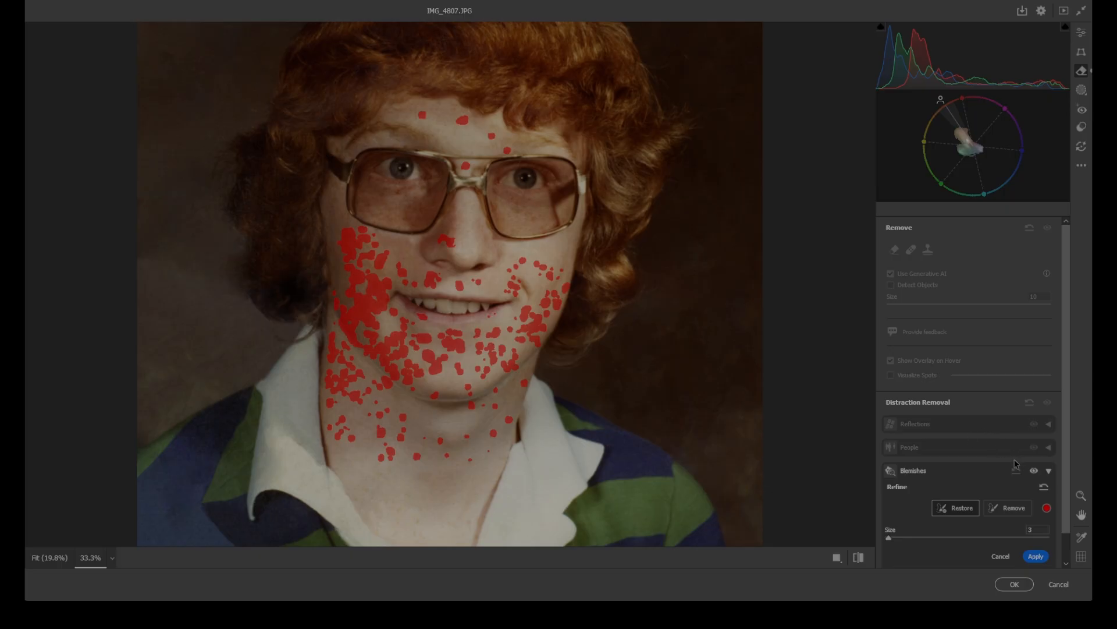
{"action": "left_click", "coordinate": [1035, 555]}
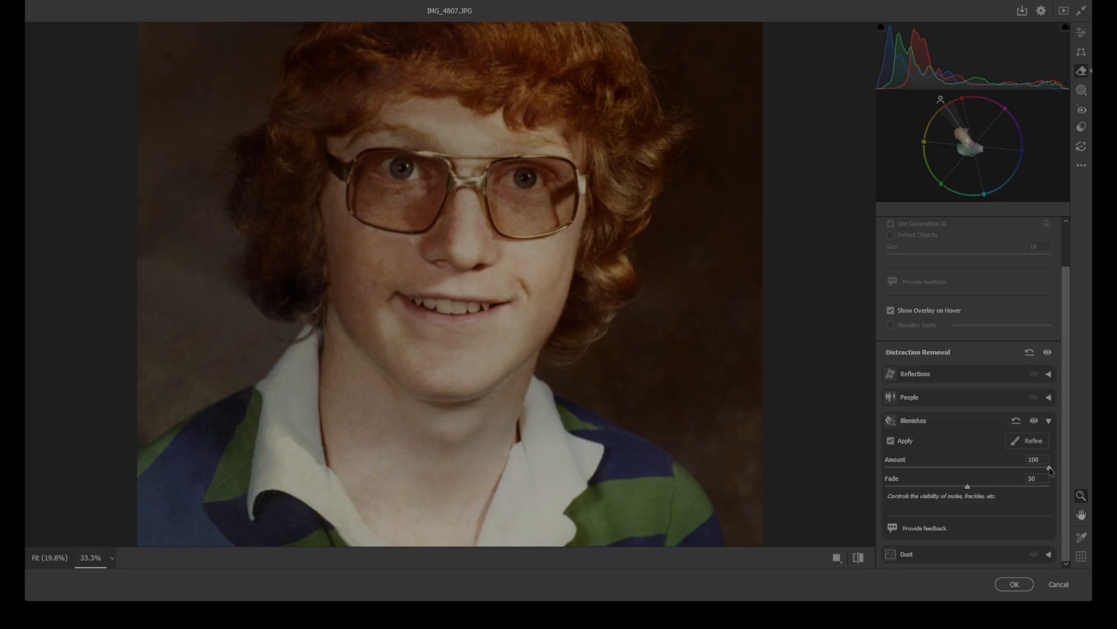
- Compare the face with the blemish removal Amount lowered, and restore the facial crease beside the corner of the mouth using Refine
{"action": "left_click_drag", "start_coordinate": [1016, 473], "coordinate": [892, 473]}
{"action": "mouse_move", "coordinate": [499, 353]}
{"action": "left_click", "coordinate": [1031, 441]}
{"action": "left_click", "coordinate": [955, 508]}
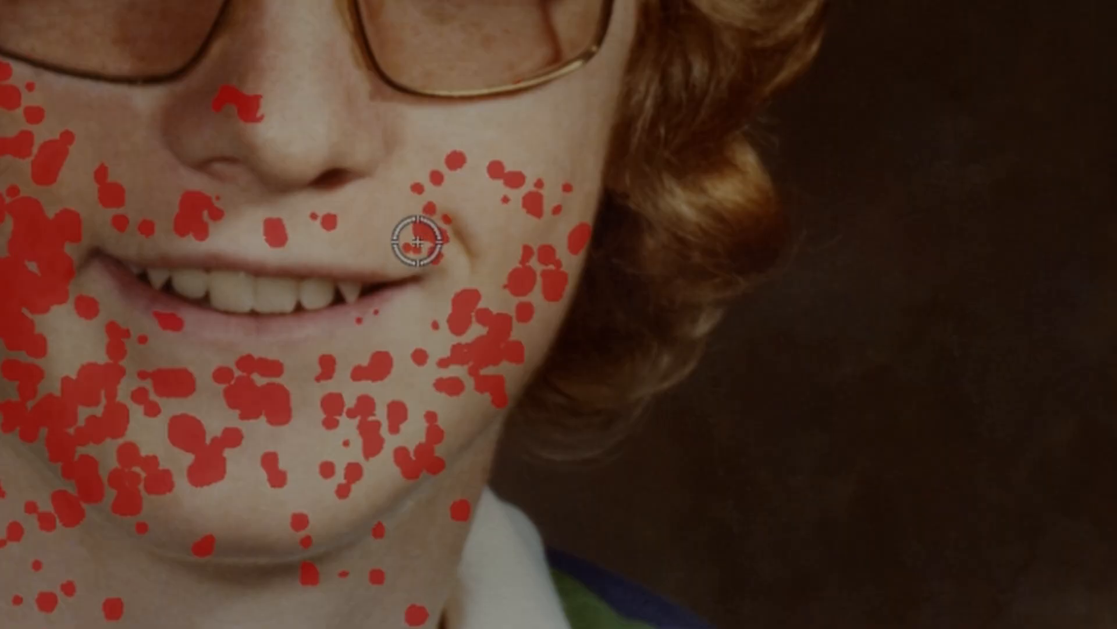
{"action": "mouse_move", "coordinate": [417, 240]}
{"action": "left_mouse_down"}
{"action": "mouse_move", "coordinate": [516, 169]}
{"action": "mouse_move", "coordinate": [543, 256]}
{"action": "mouse_move", "coordinate": [479, 366]}
{"action": "mouse_move", "coordinate": [575, 239]}
{"action": "mouse_move", "coordinate": [464, 379]}
{"action": "mouse_move", "coordinate": [444, 347]}
{"action": "mouse_move", "coordinate": [486, 367]}
{"action": "mouse_move", "coordinate": [509, 241]}
{"action": "mouse_move", "coordinate": [426, 184]}
{"action": "mouse_move", "coordinate": [457, 152]}
{"action": "mouse_move", "coordinate": [562, 224]}
{"action": "left_mouse_up"}
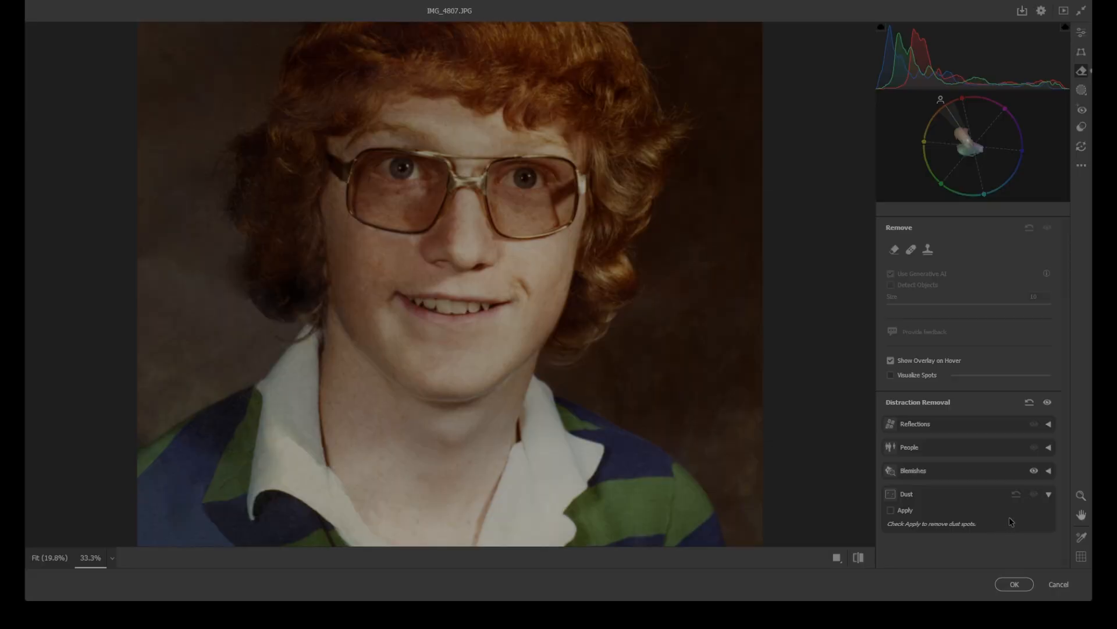
- Create a Facial Skin mask for Person 1 in the IMG_4807.JPG portrait
{"action": "key", "text": "z"}
{"action": "left_click", "coordinate": [1050, 471]}
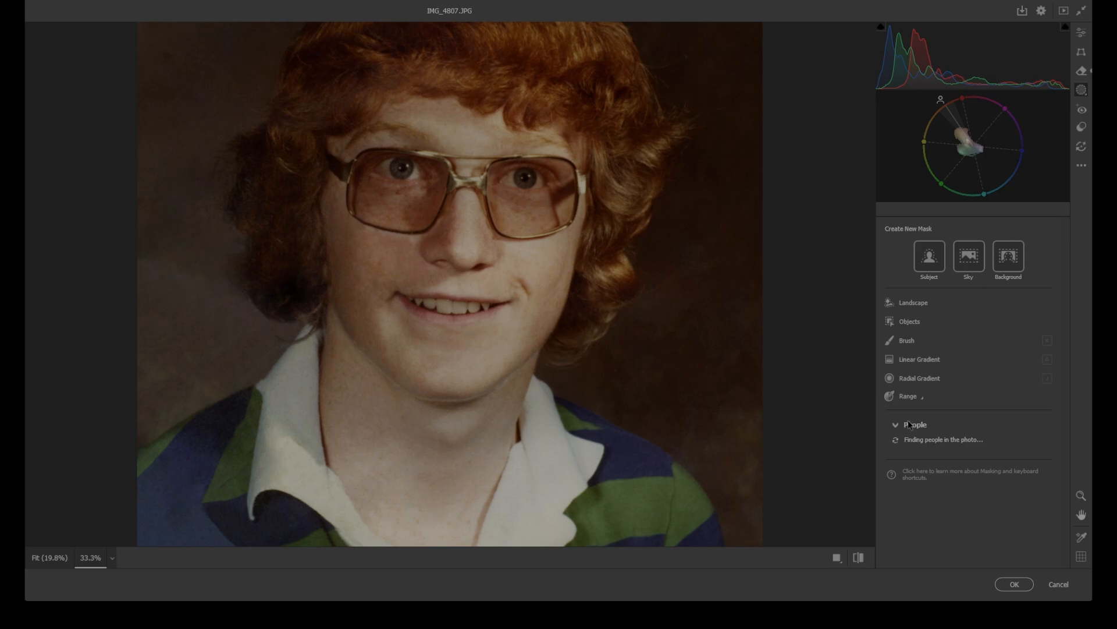
{"action": "left_click", "coordinate": [900, 452]}
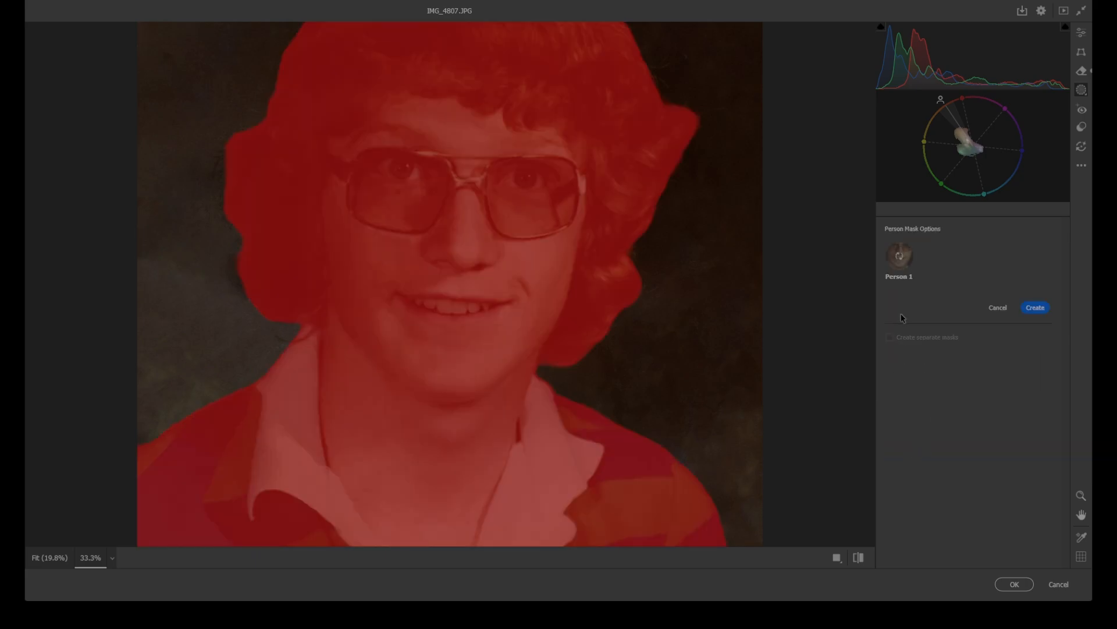
{"action": "left_click", "coordinate": [890, 329]}
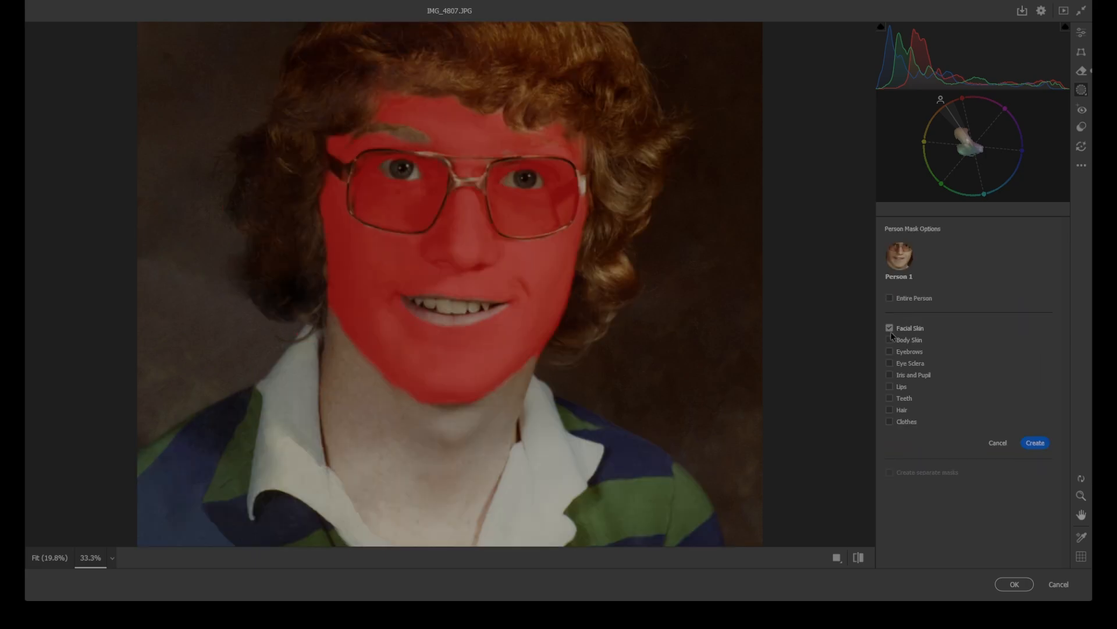
{"action": "left_click", "coordinate": [1036, 443]}
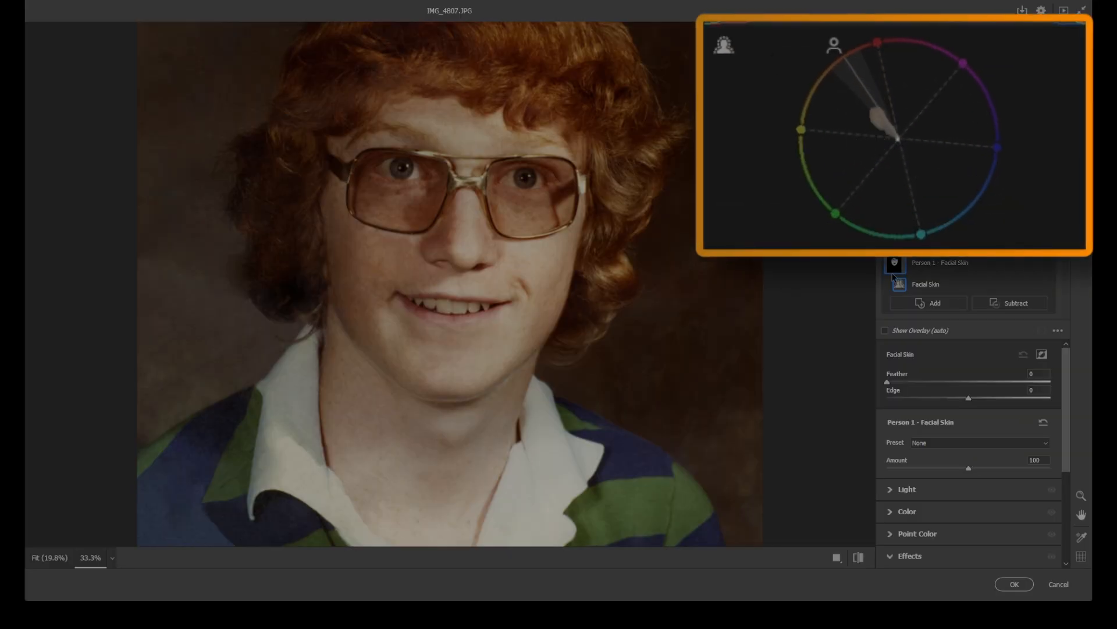
- Shift the facial skin mask's Hue in both directions with fine adjustment, and settle on -5.8
{"action": "scroll", "coordinate": [1069, 425], "scroll_direction": "down", "scroll_amount": 3}
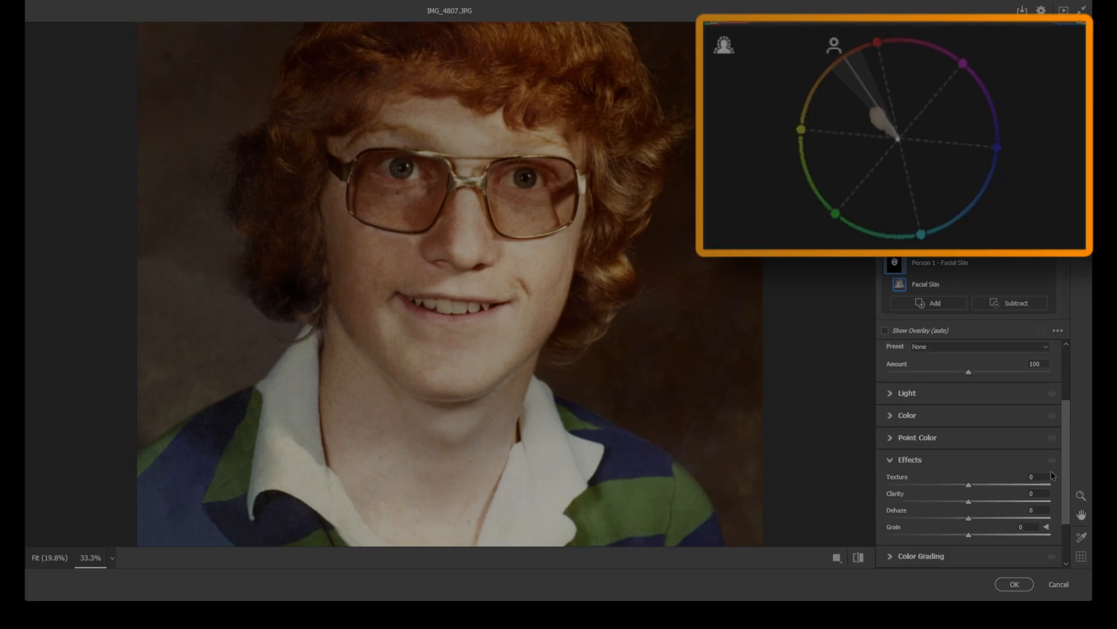
{"action": "left_click", "coordinate": [886, 455]}
{"action": "left_click", "coordinate": [896, 425]}
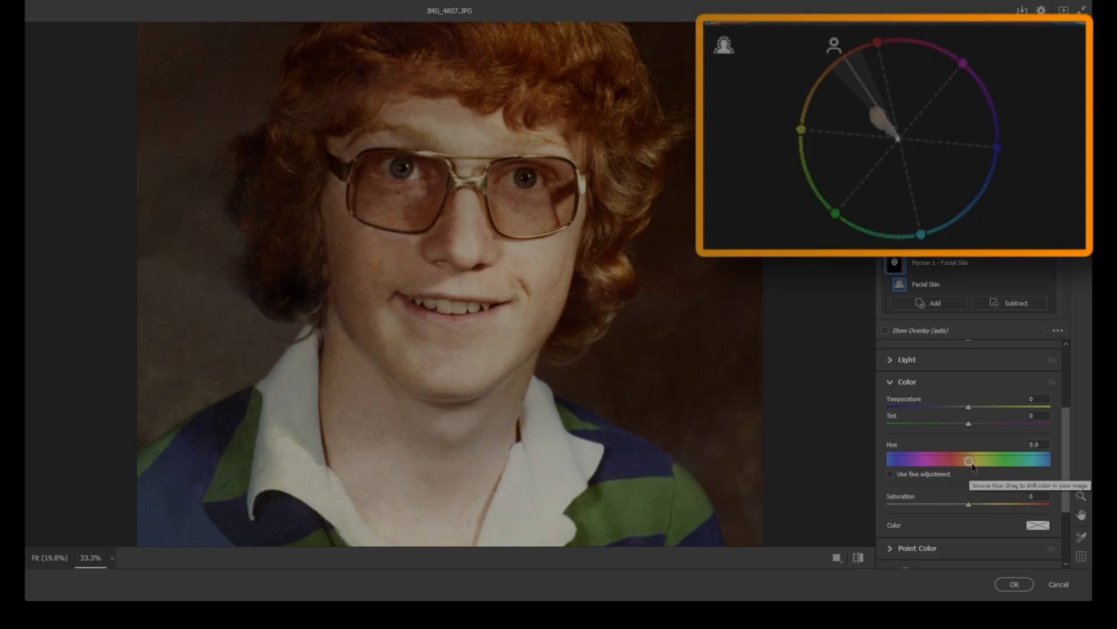
{"action": "key", "text": "alt"}
{"action": "left_click_drag", "start_coordinate": [969, 461], "coordinate": [1024, 453]}
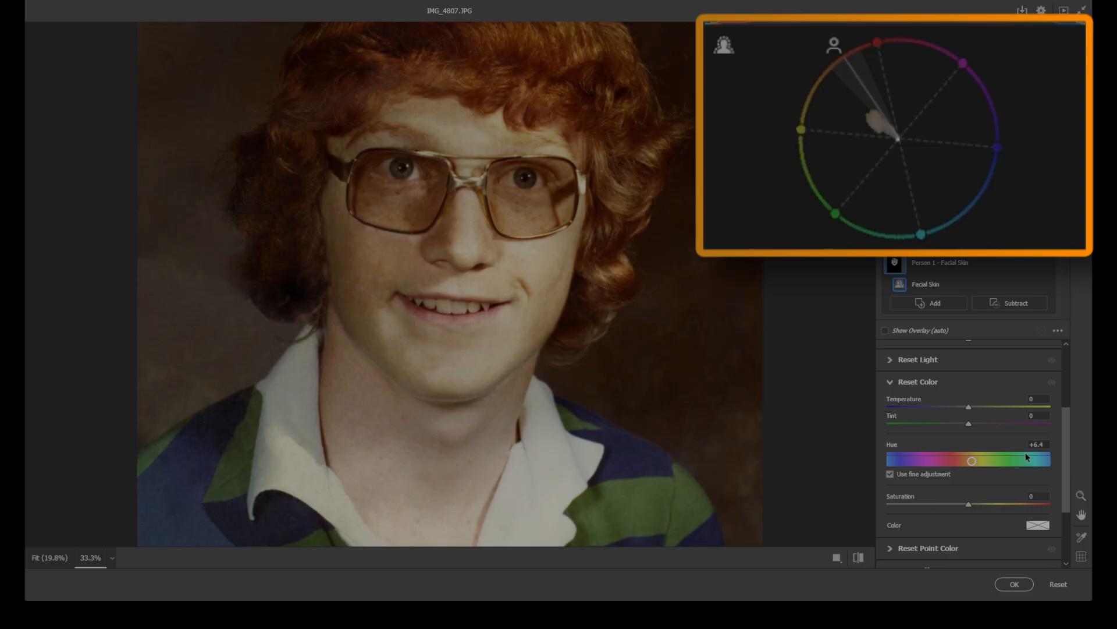
{"action": "left_click_drag", "start_coordinate": [1026, 456], "coordinate": [970, 464]}
{"action": "left_click_drag", "start_coordinate": [968, 464], "coordinate": [954, 468]}
{"action": "left_click_drag", "start_coordinate": [941, 464], "coordinate": [918, 465]}
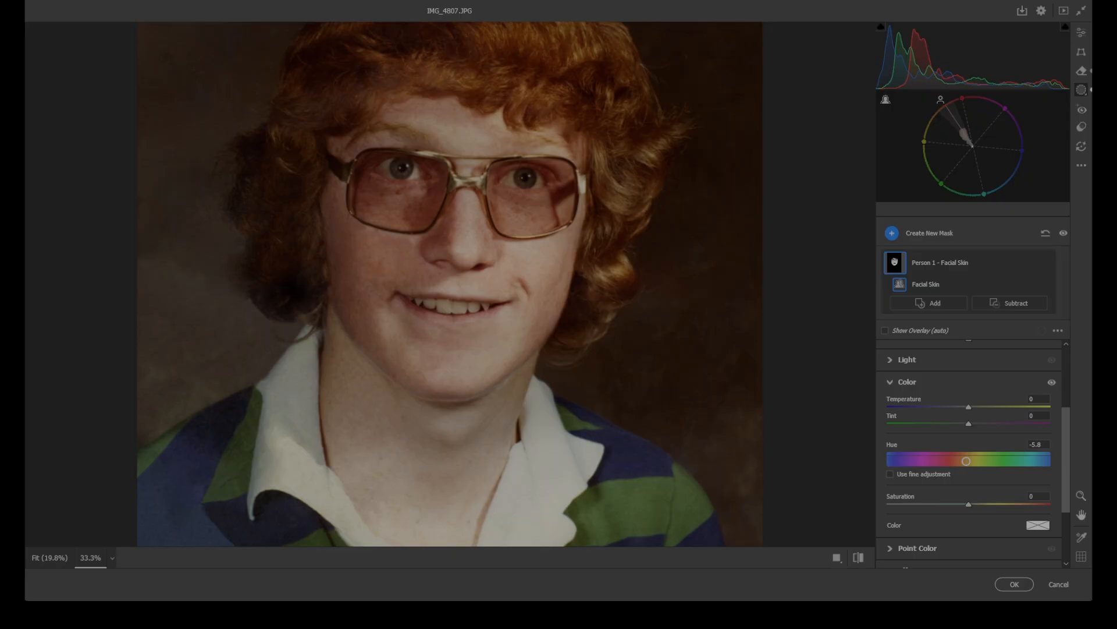
{"action": "key", "text": "ctrl+0"}
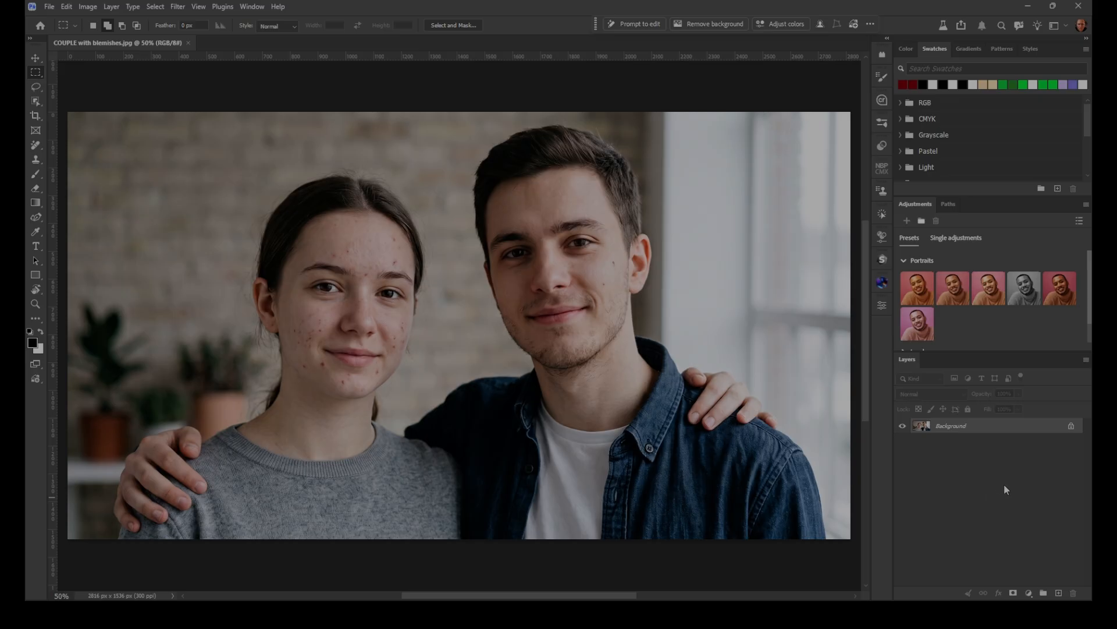
- Duplicate the Background layer of COUPLE with blemishes.jpg and open the copy in the Camera Raw Filter
{"action": "key", "text": "ctrl+j"}
{"action": "key", "text": "alt+l"}
{"action": "key", "text": "o"}
{"action": "key", "text": "c"}
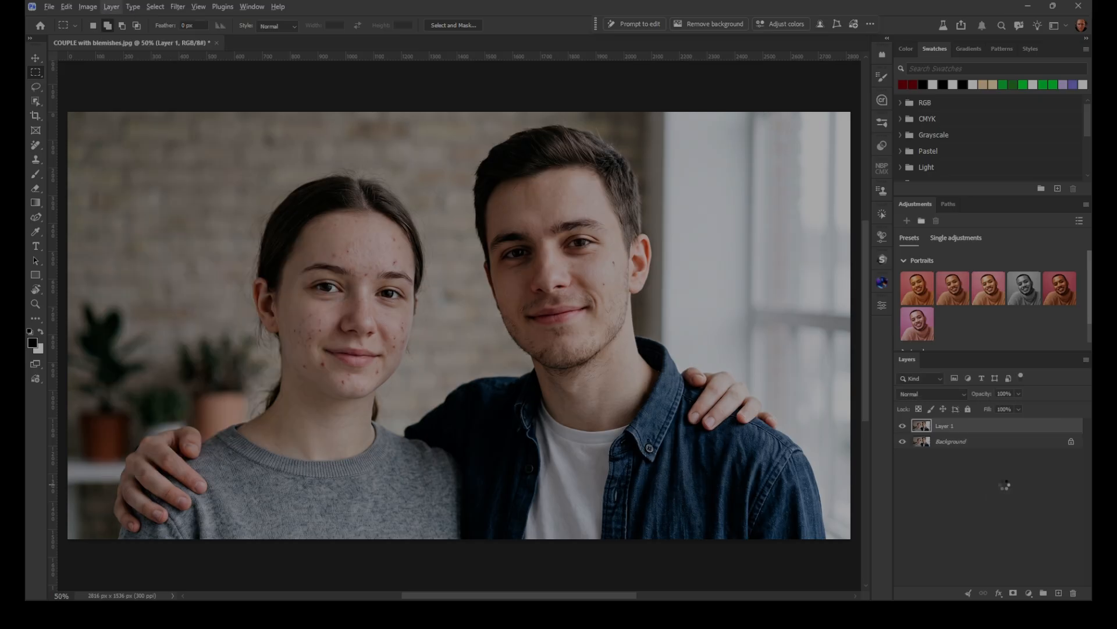
{"action": "key", "text": "ctrl+shift+a"}
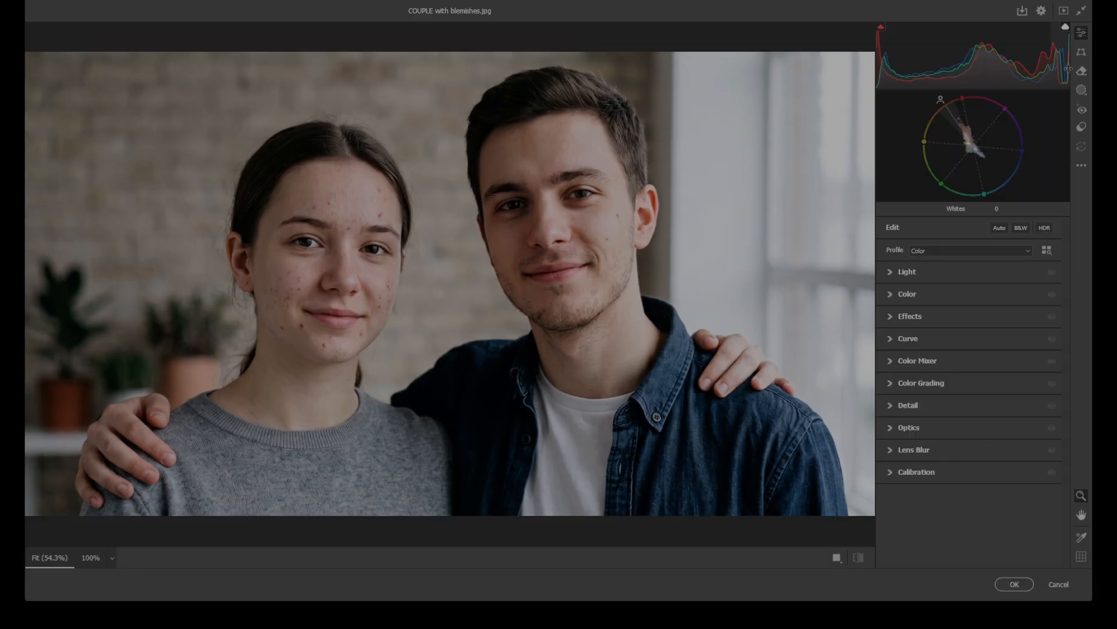
- Apply automatic blemish removal to both people in the couple photo
{"action": "left_click", "coordinate": [1083, 71]}
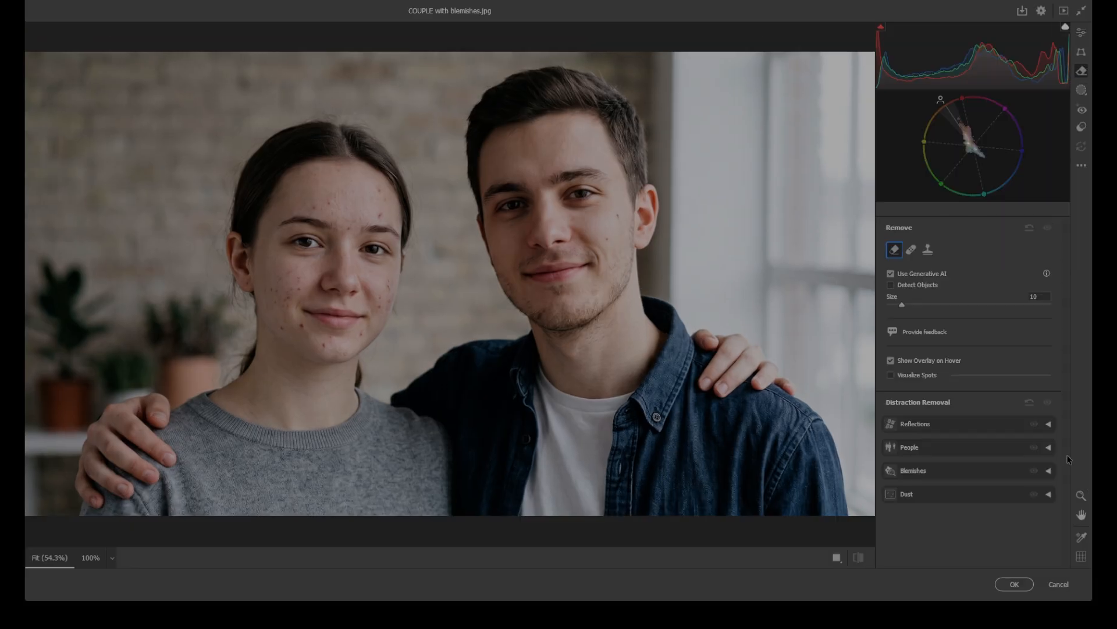
{"action": "left_click", "coordinate": [1048, 471]}
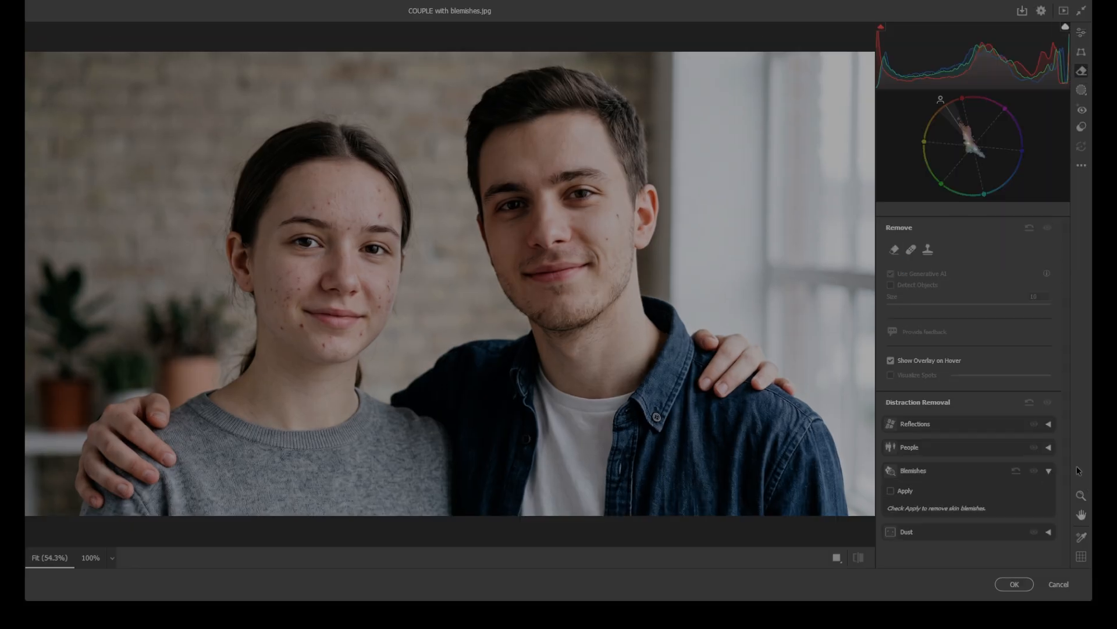
{"action": "left_click", "coordinate": [933, 493]}
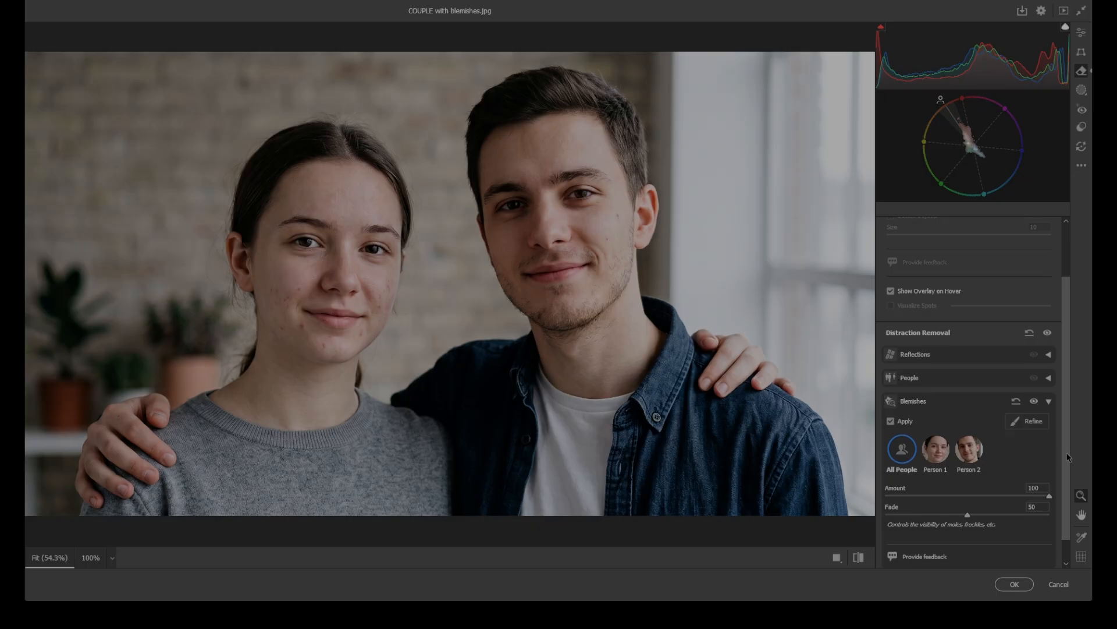
- Refine the blemish removal for Person 1 by removing the cluster of spots on the woman's cheek with an enlarged Remove brush
{"action": "scroll", "coordinate": [1068, 457], "scroll_direction": "down", "scroll_amount": 1}
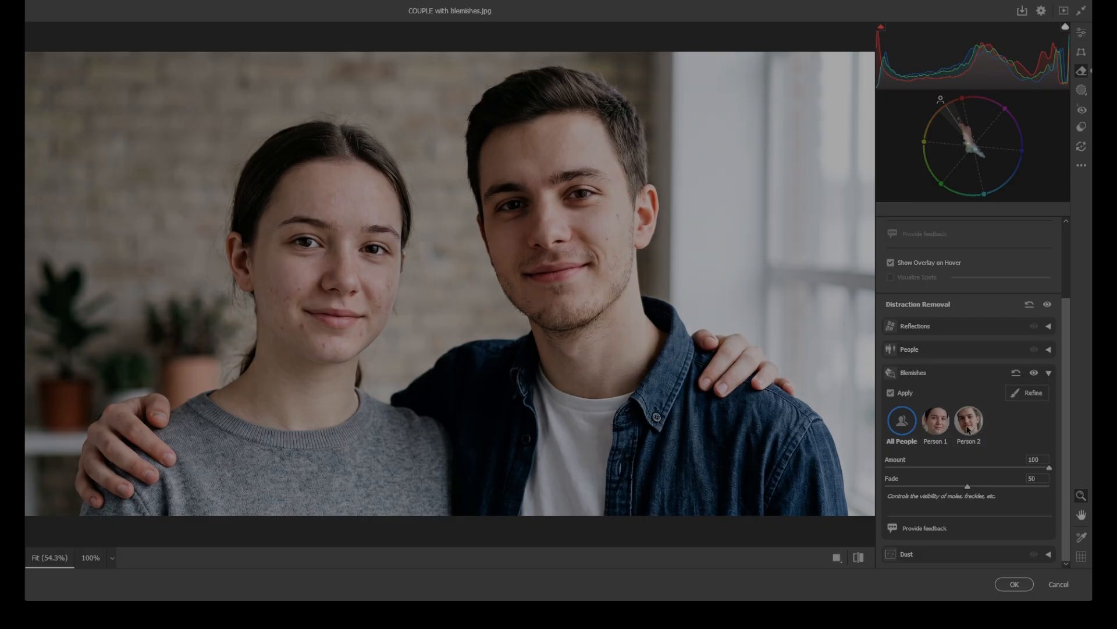
{"action": "left_click", "coordinate": [941, 423]}
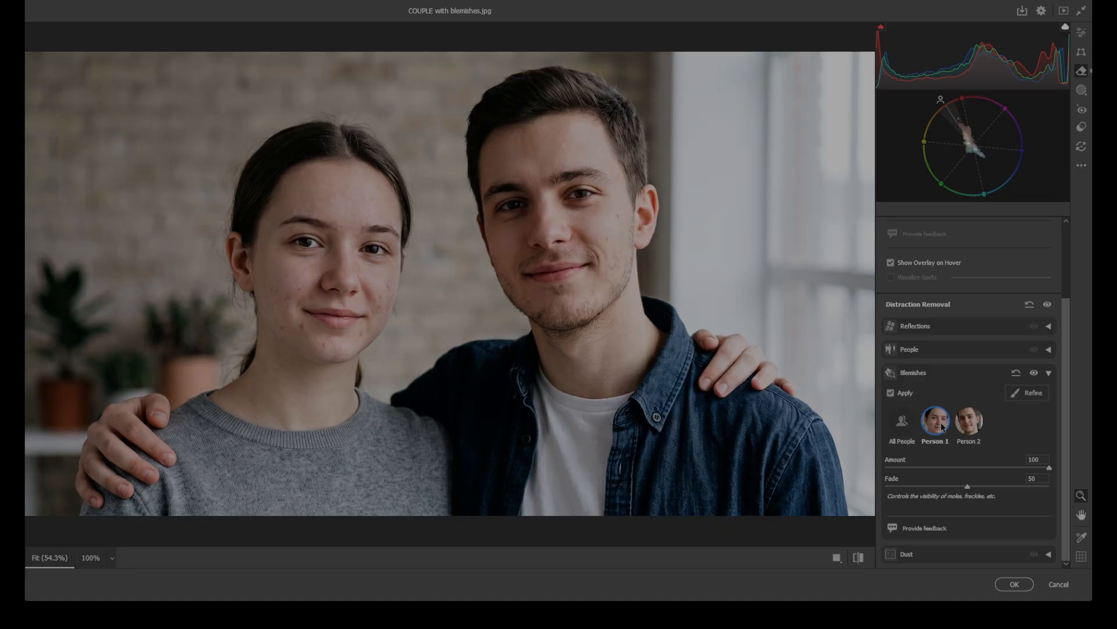
{"action": "left_click", "coordinate": [1028, 393]}
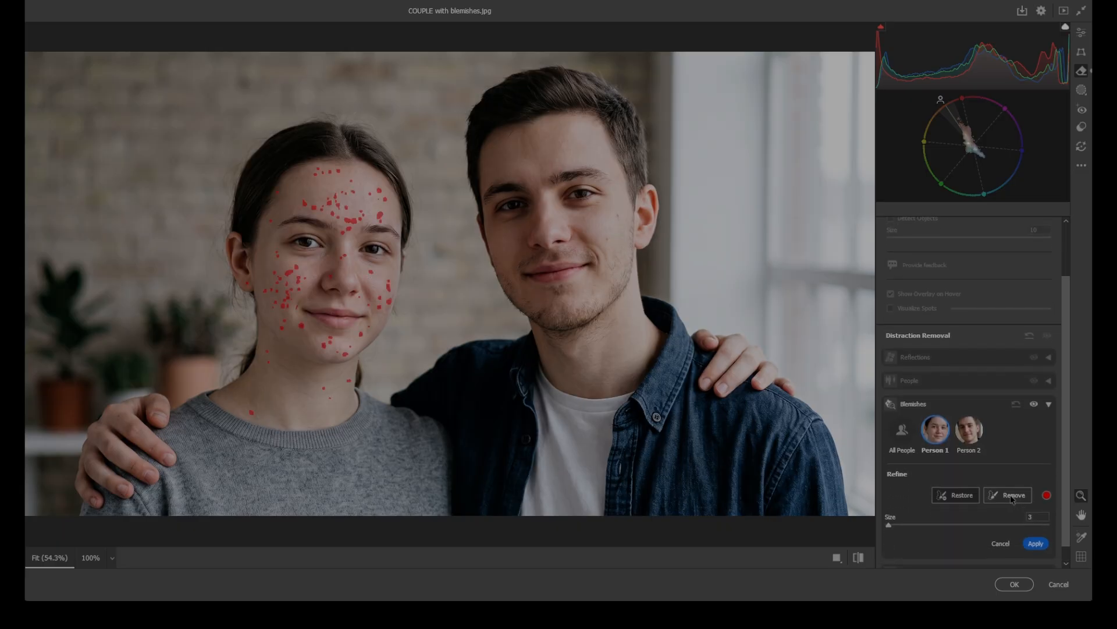
{"action": "left_click", "coordinate": [1009, 495]}
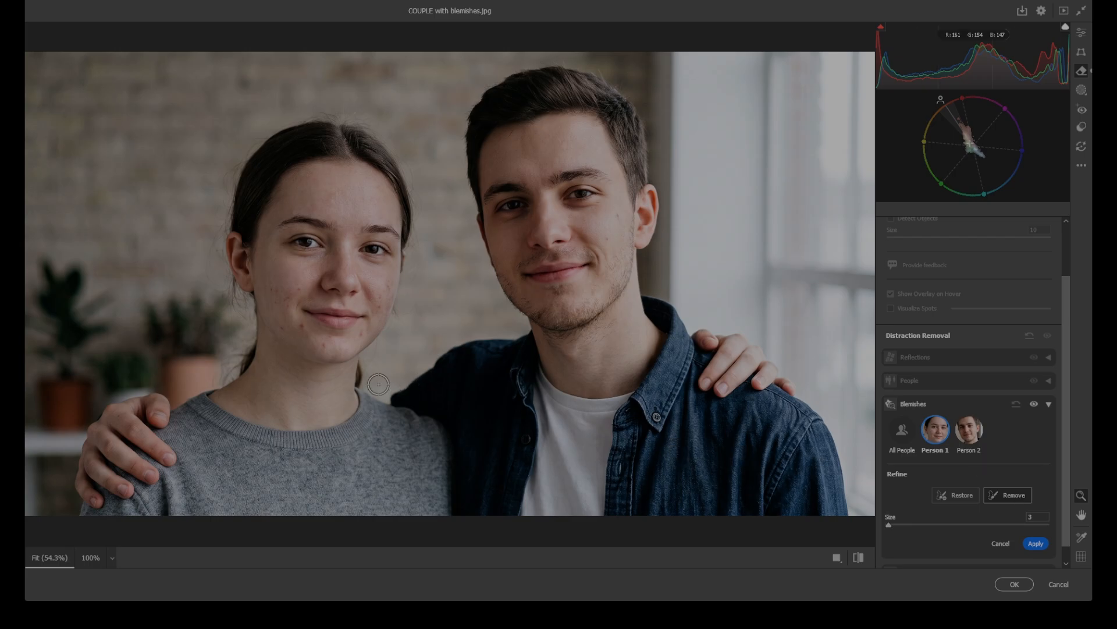
{"action": "key", "text": "ctrl+plus"}
{"action": "key", "text": "ctrl+plus"}
{"action": "key", "text": "ctrl+plus"}
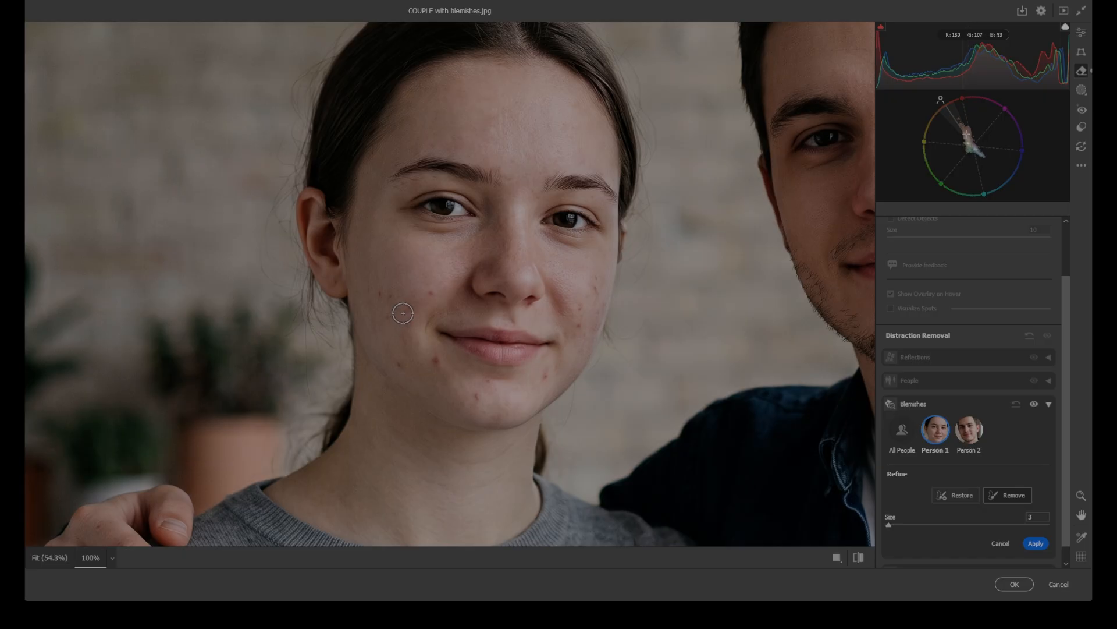
{"action": "key", "text": "bracketright"}
{"action": "key", "text": "bracketright"}
{"action": "key", "text": "bracketright"}
{"action": "key", "text": "bracketright"}
{"action": "key", "text": "bracketright"}
{"action": "left_click", "coordinate": [397, 306]}
- Remove the remaining spots on the woman's chin and lower cheeks using a smaller Remove brush, size 4
{"action": "key", "text": "["}
{"action": "key", "text": "["}
{"action": "key", "text": "["}
{"action": "key", "text": "["}
{"action": "left_click", "coordinate": [477, 397]}
{"action": "left_click", "coordinate": [491, 383]}
{"action": "left_click", "coordinate": [399, 364]}
{"action": "left_click", "coordinate": [547, 376]}
{"action": "key", "text": "ctrl+0"}
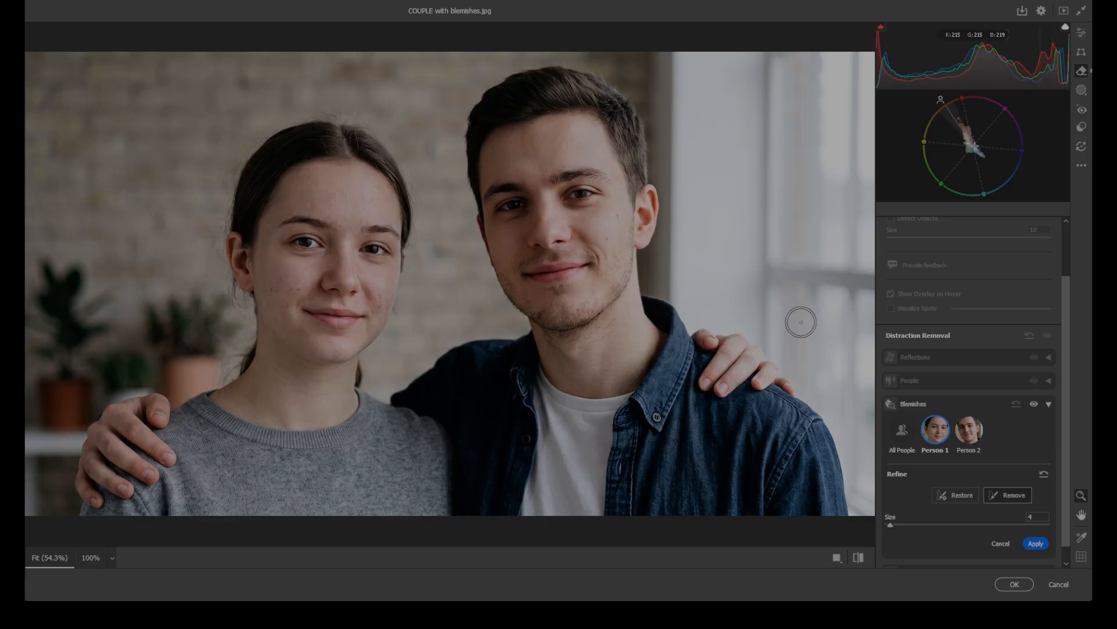
- Switch the refinement to Person 2, apply it, and lower the blemish Fade for the man's moles
{"action": "left_click", "coordinate": [973, 431]}
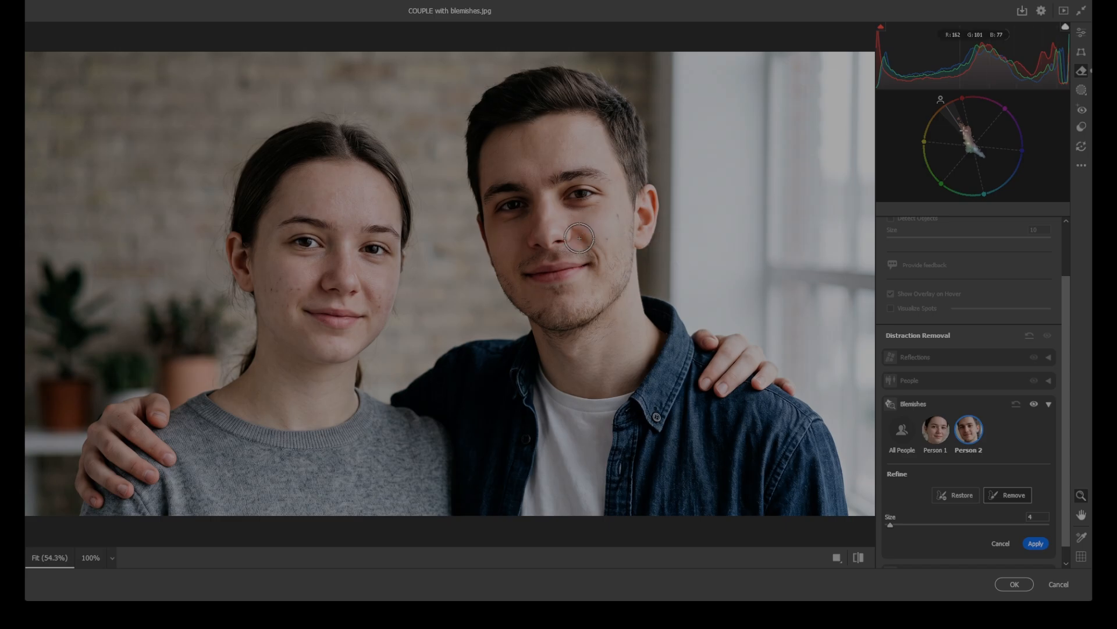
{"action": "left_click", "coordinate": [1036, 543]}
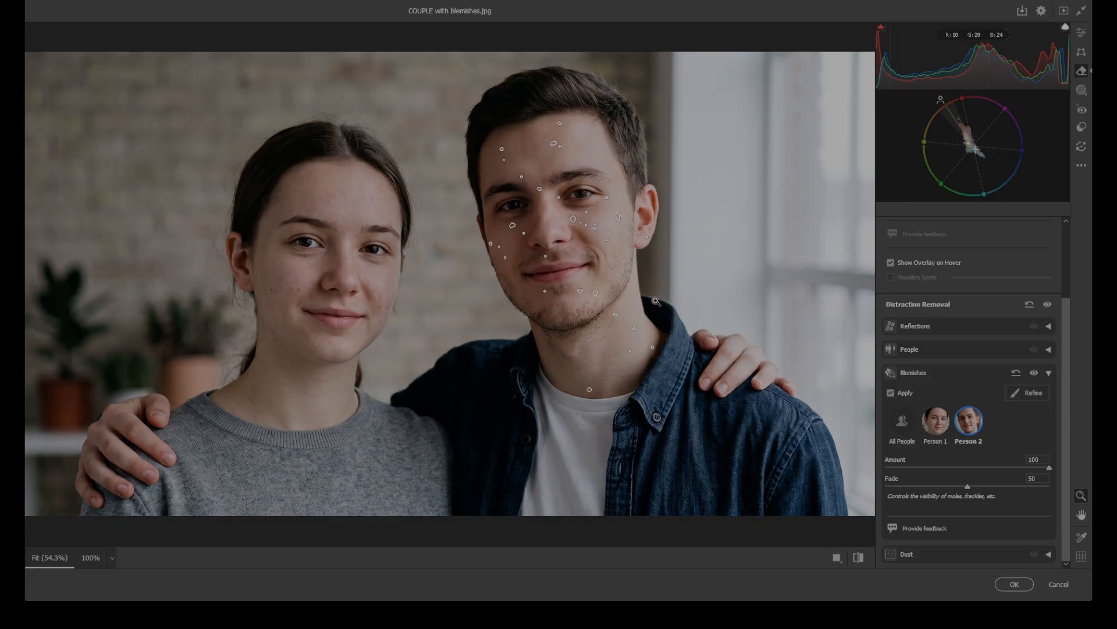
{"action": "key", "text": "ctrl+alt+0"}
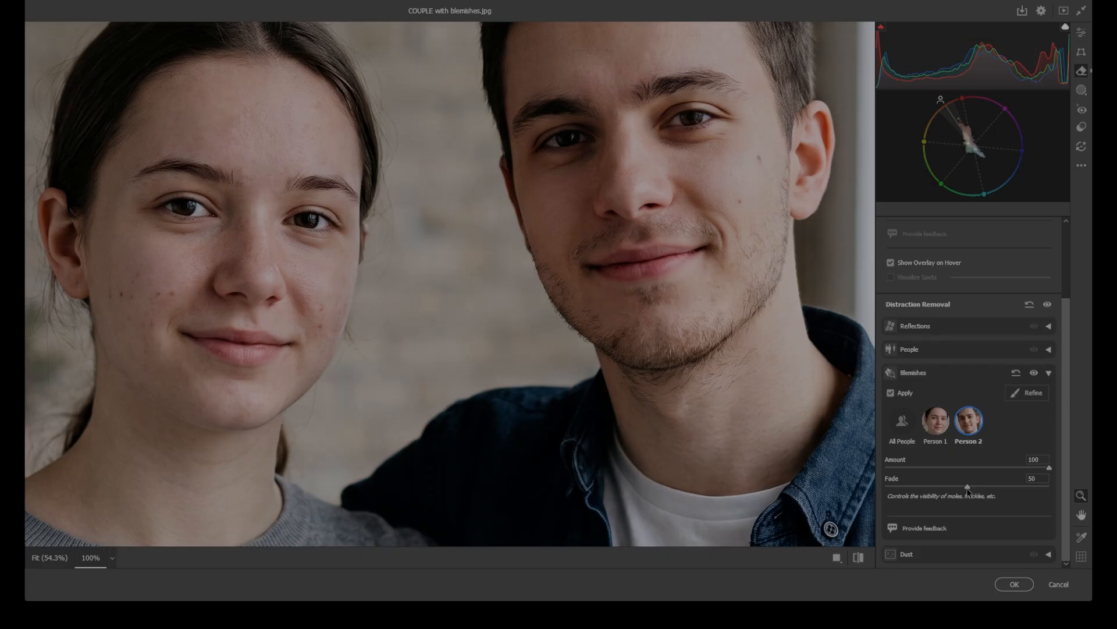
{"action": "left_click_drag", "start_coordinate": [967, 487], "coordinate": [934, 491]}
- Set the blemish Fade for Person 1 to 100 and check both faces up close
{"action": "left_click", "coordinate": [936, 425]}
{"action": "key", "text": "space"}
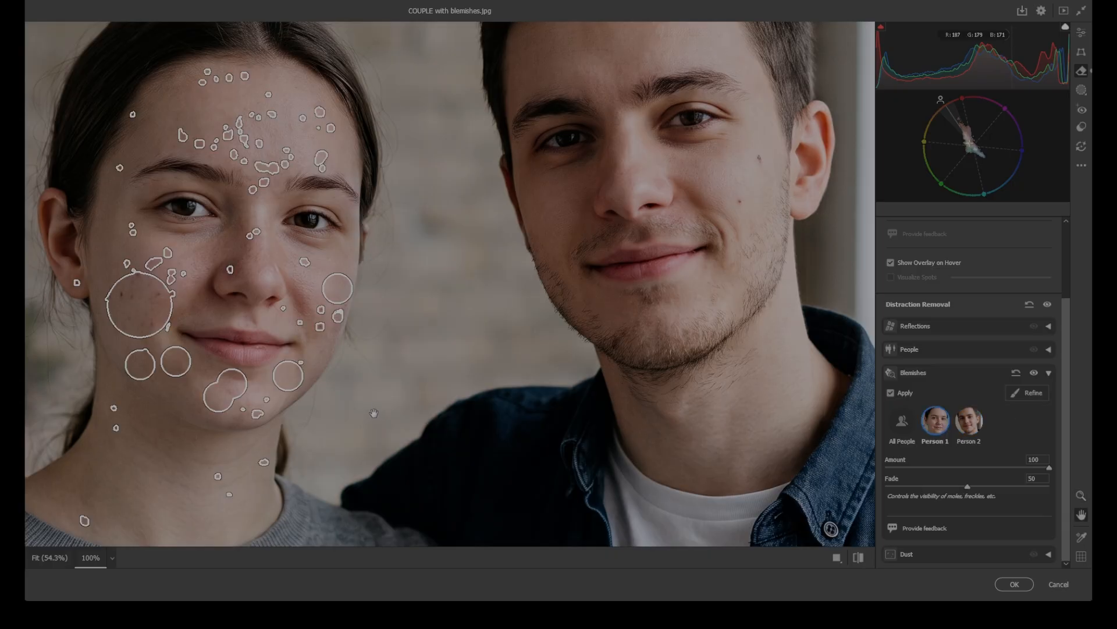
{"action": "left_click_drag", "start_coordinate": [374, 412], "coordinate": [631, 418]}
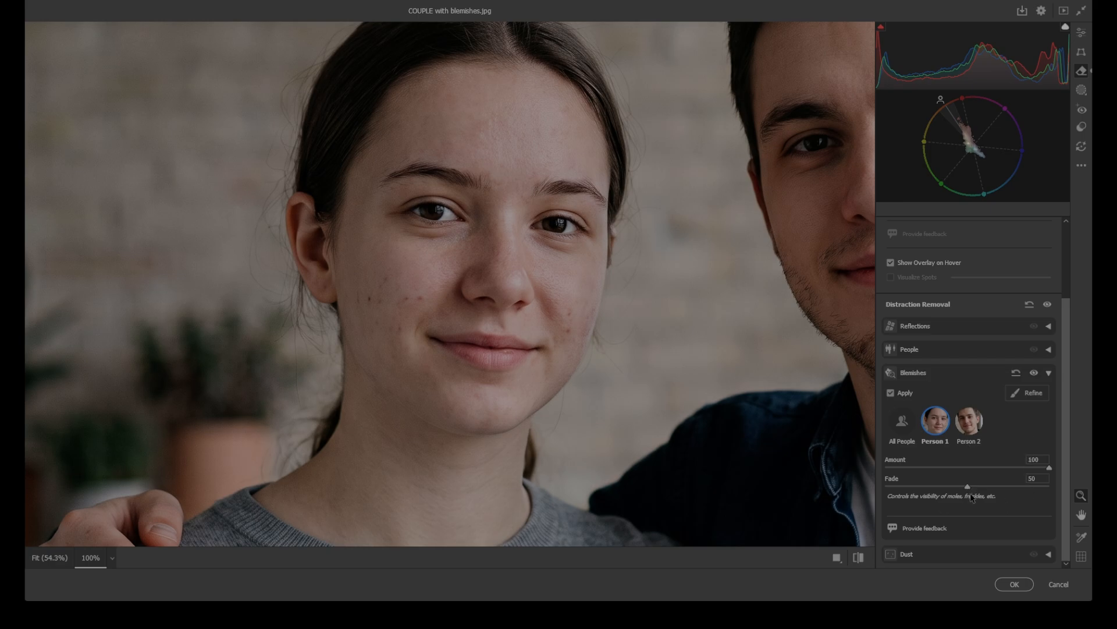
{"action": "left_click_drag", "start_coordinate": [968, 488], "coordinate": [1058, 489]}
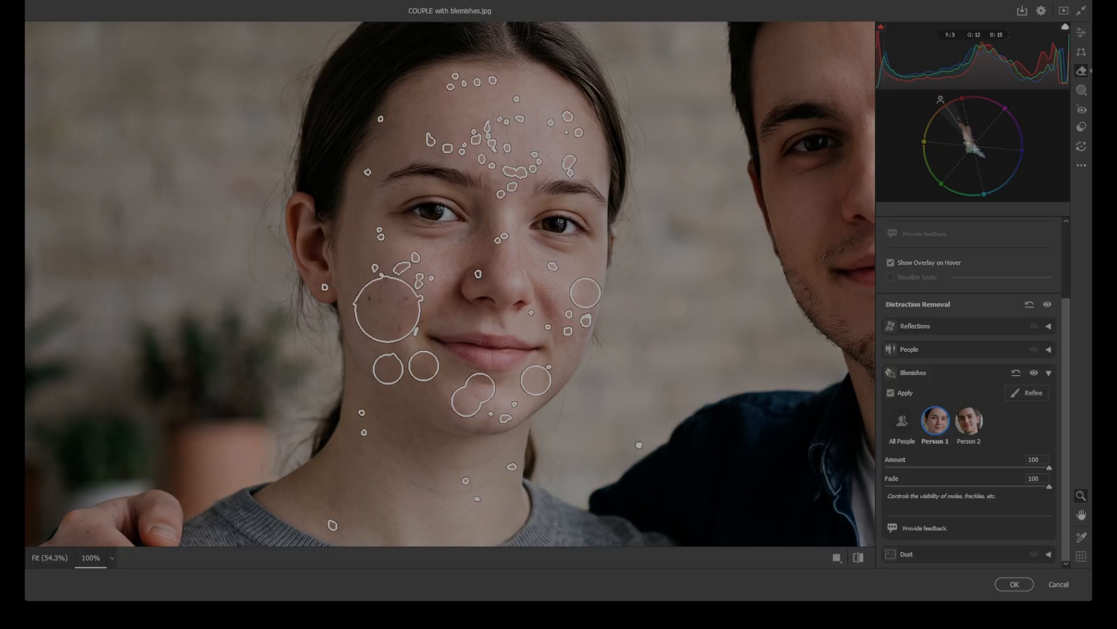
{"action": "left_click_drag", "start_coordinate": [638, 445], "coordinate": [193, 456]}
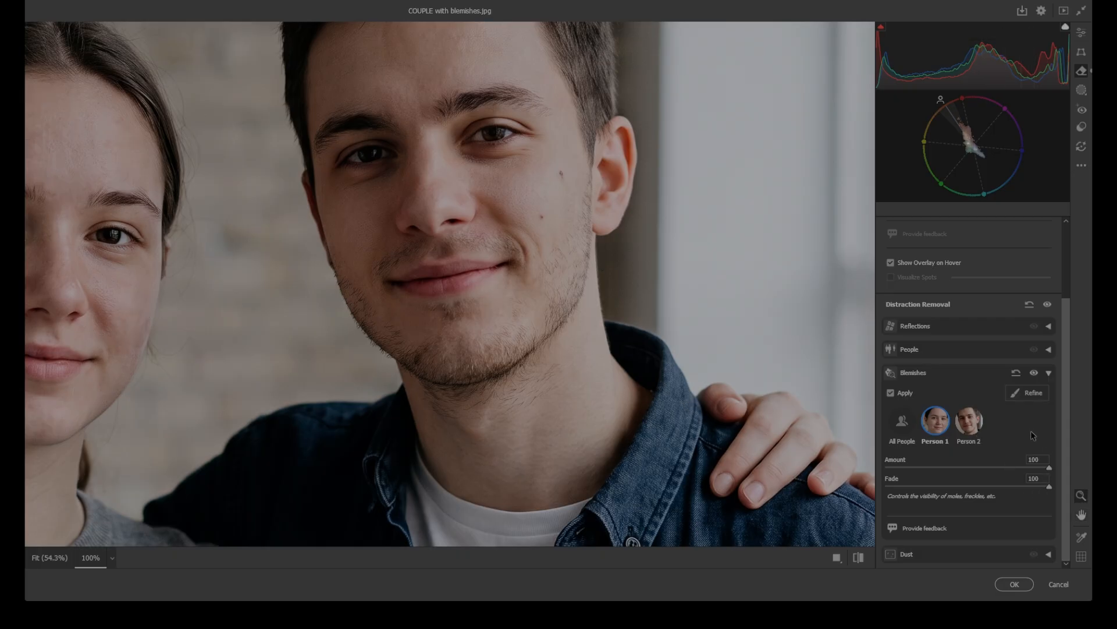
{"action": "key", "text": "ctrl+0"}
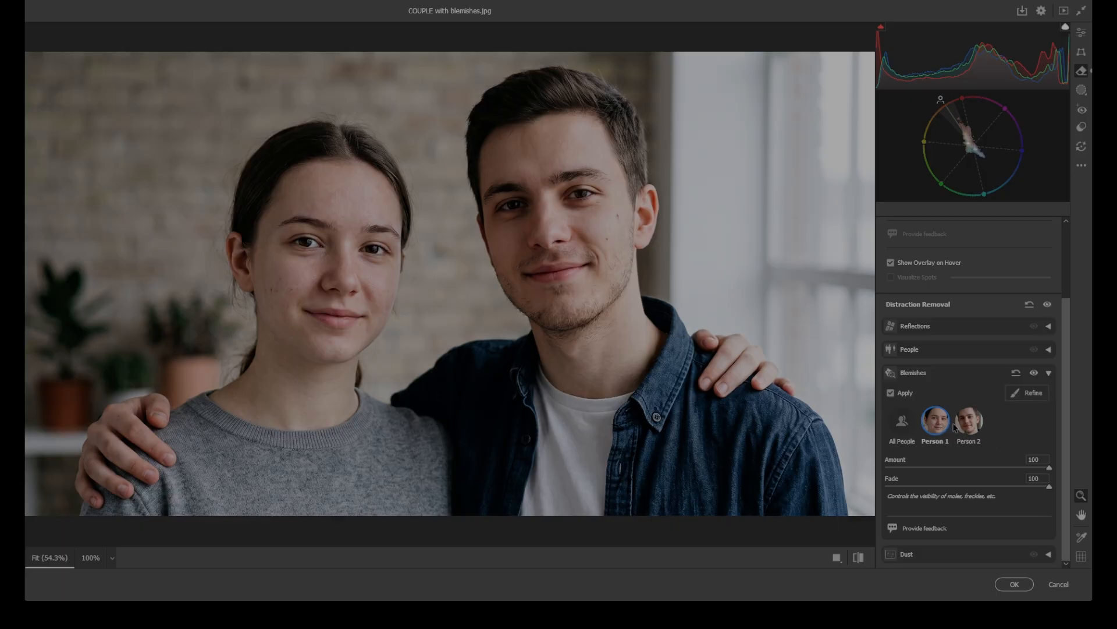
- Create a Facial Skin mask for Person 1, the woman in the couple photo
{"action": "left_click", "coordinate": [1082, 90]}
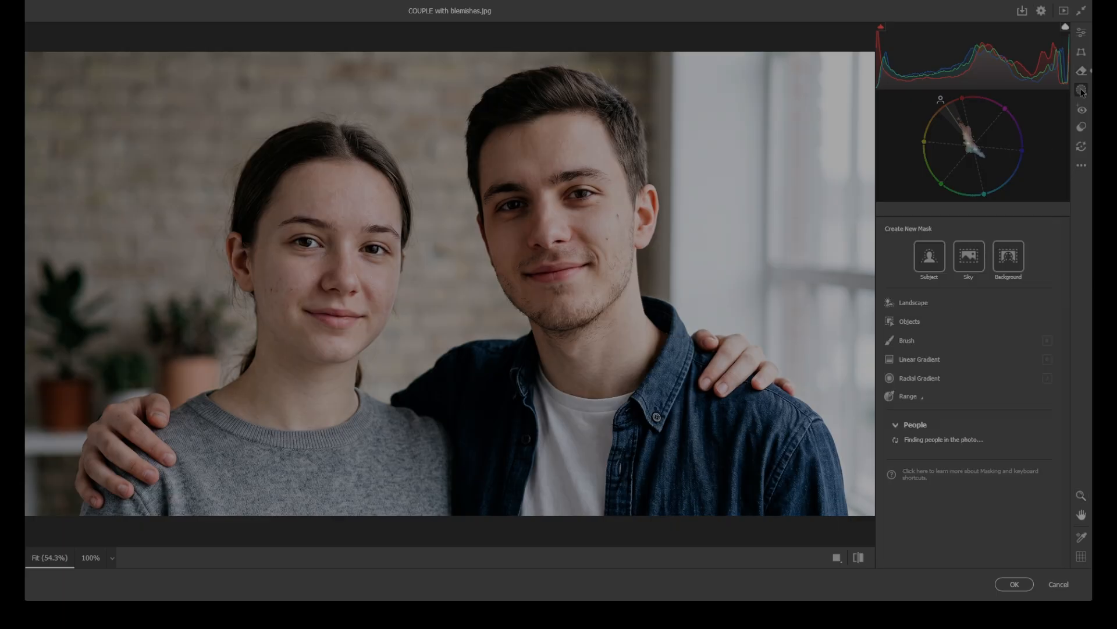
{"action": "left_click", "coordinate": [933, 450]}
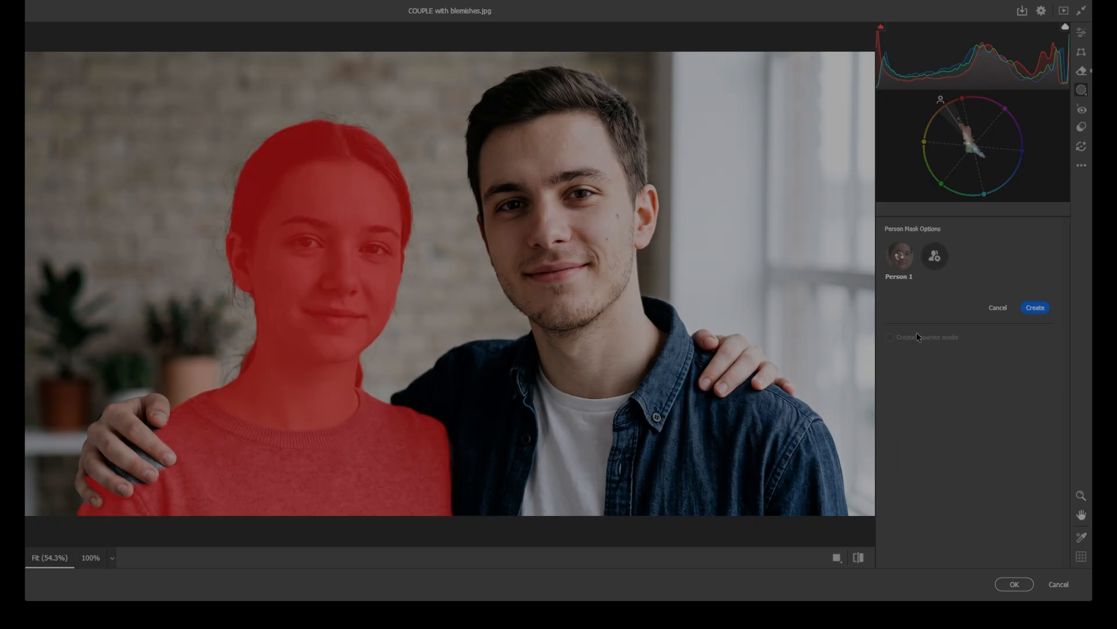
{"action": "left_click", "coordinate": [901, 328]}
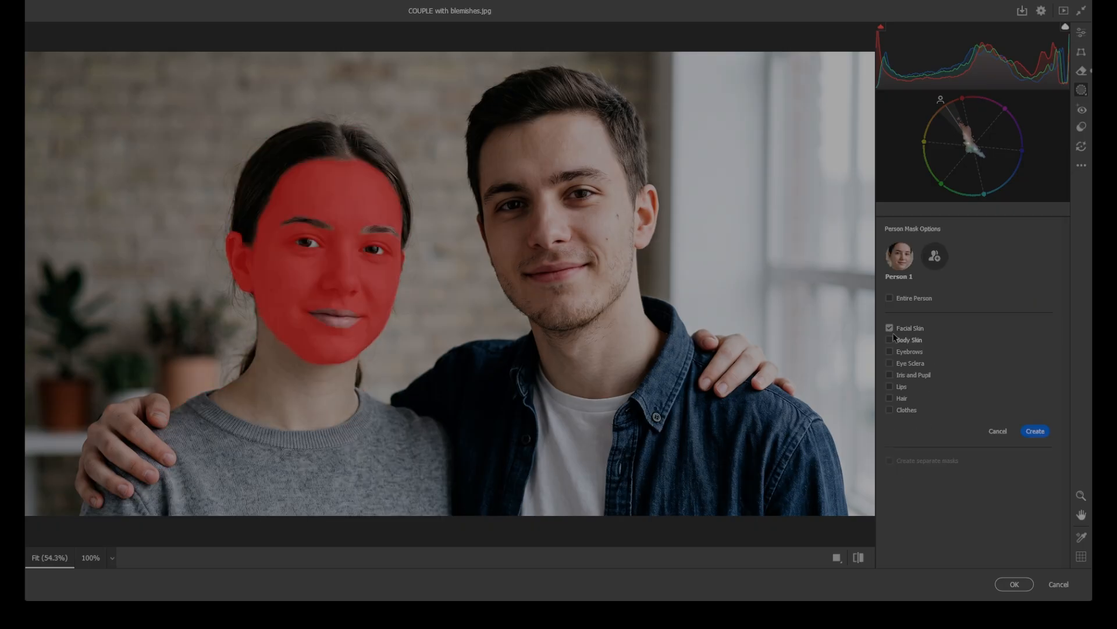
{"action": "left_click", "coordinate": [1035, 431]}
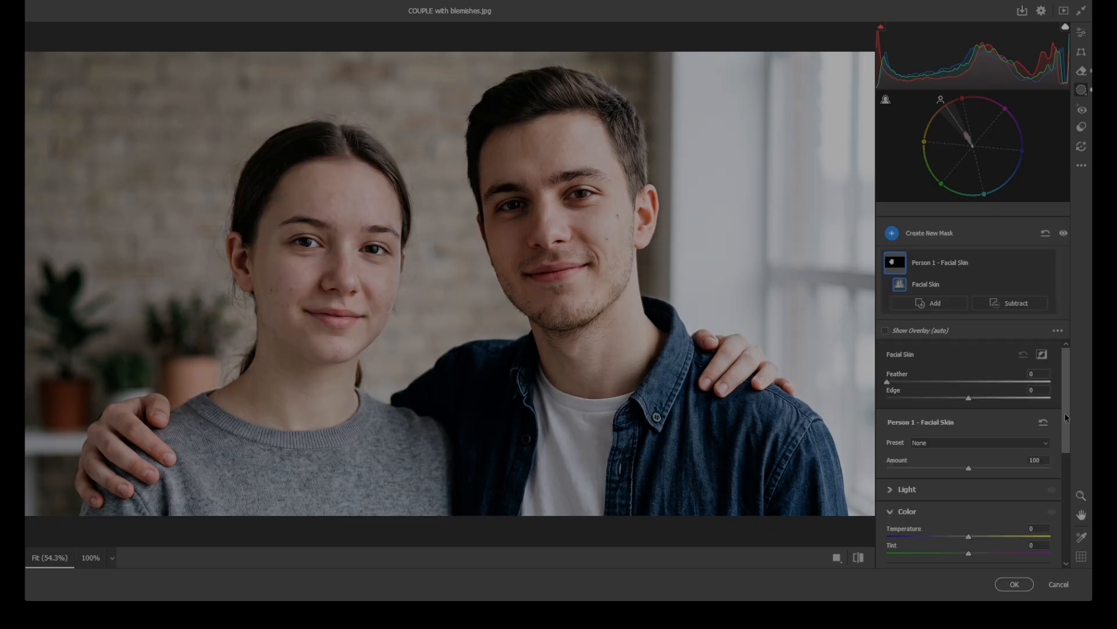
- Soften the woman's facial skin by setting the mask's Texture to -34 and Clarity to -25
{"action": "left_click_drag", "start_coordinate": [1067, 411], "coordinate": [1063, 452]}
{"action": "left_click", "coordinate": [978, 431]}
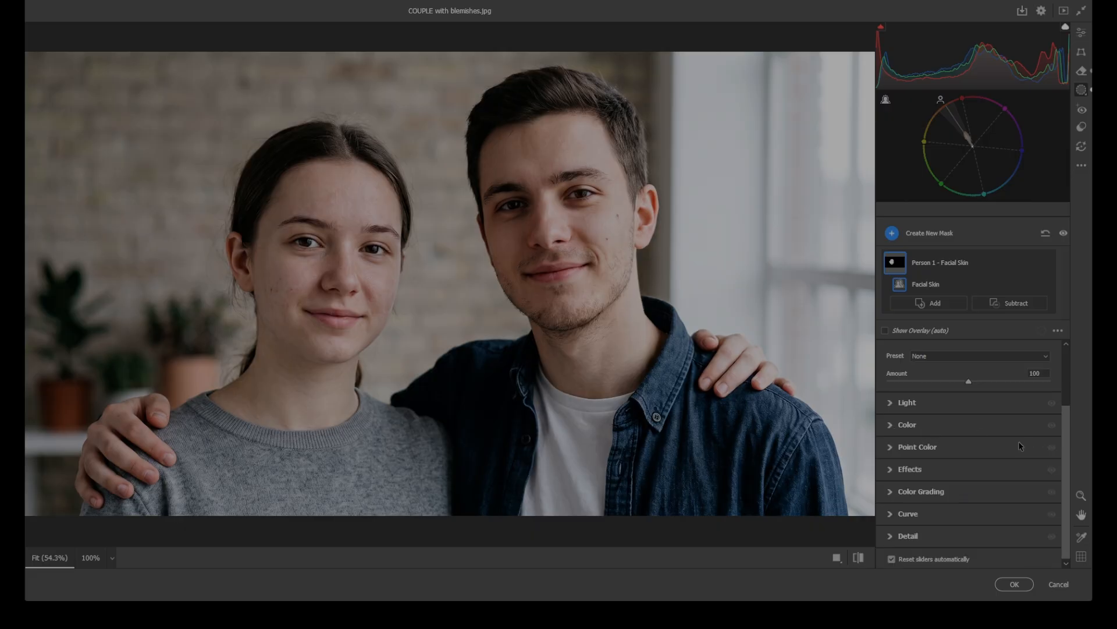
{"action": "left_click", "coordinate": [893, 469]}
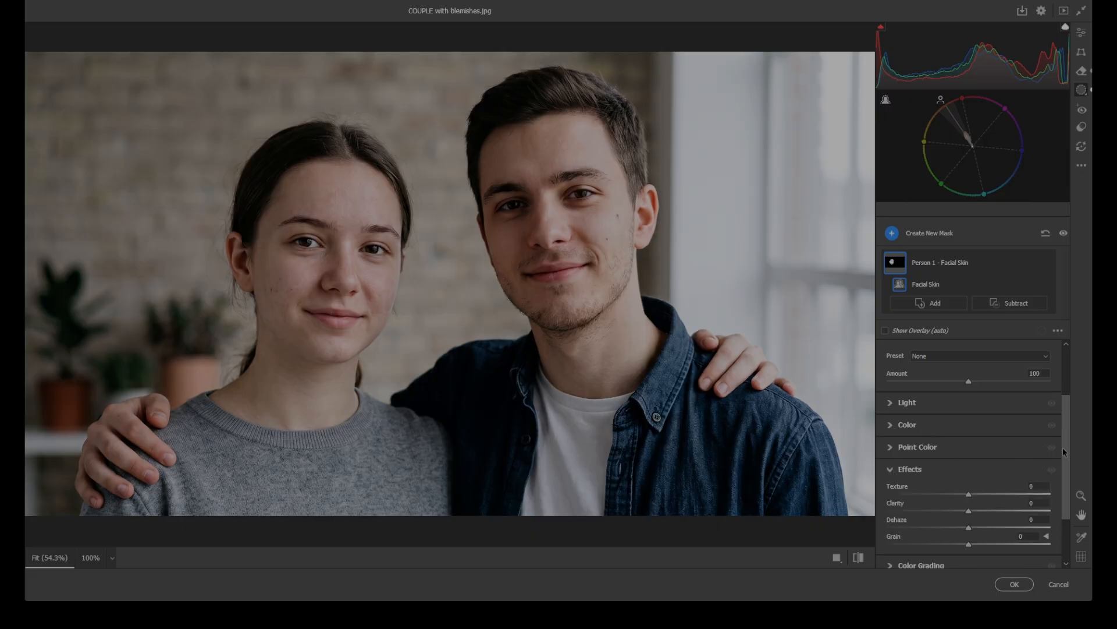
{"action": "scroll", "coordinate": [1067, 448], "scroll_direction": "down", "scroll_amount": 2}
{"action": "key", "text": "space"}
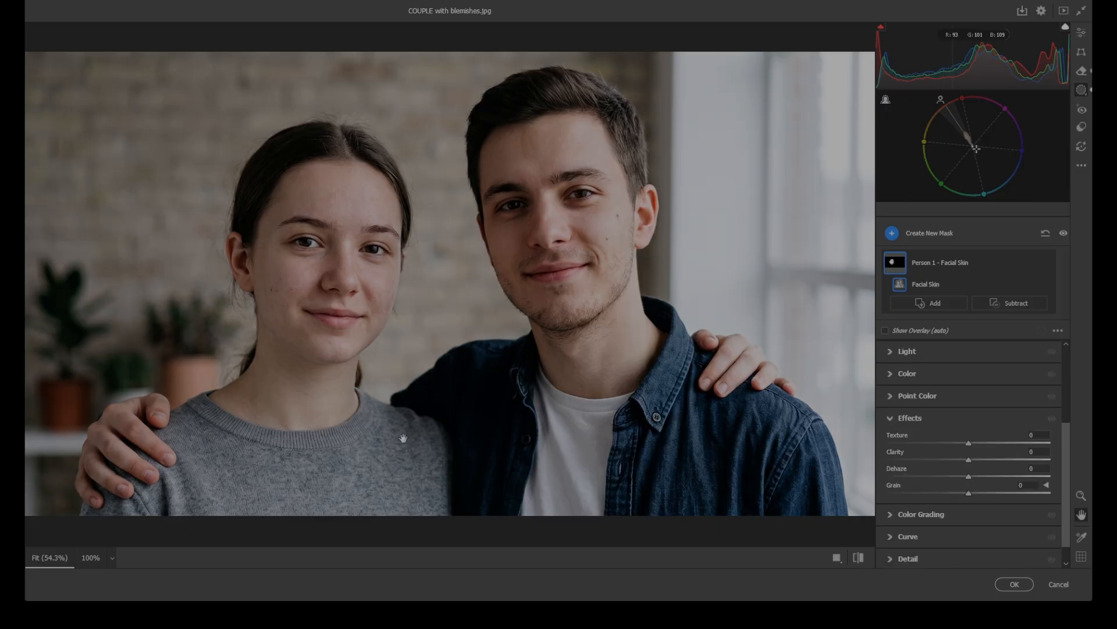
{"action": "left_click_drag", "start_coordinate": [399, 434], "coordinate": [581, 440]}
{"action": "key", "text": "ctrl+equal"}
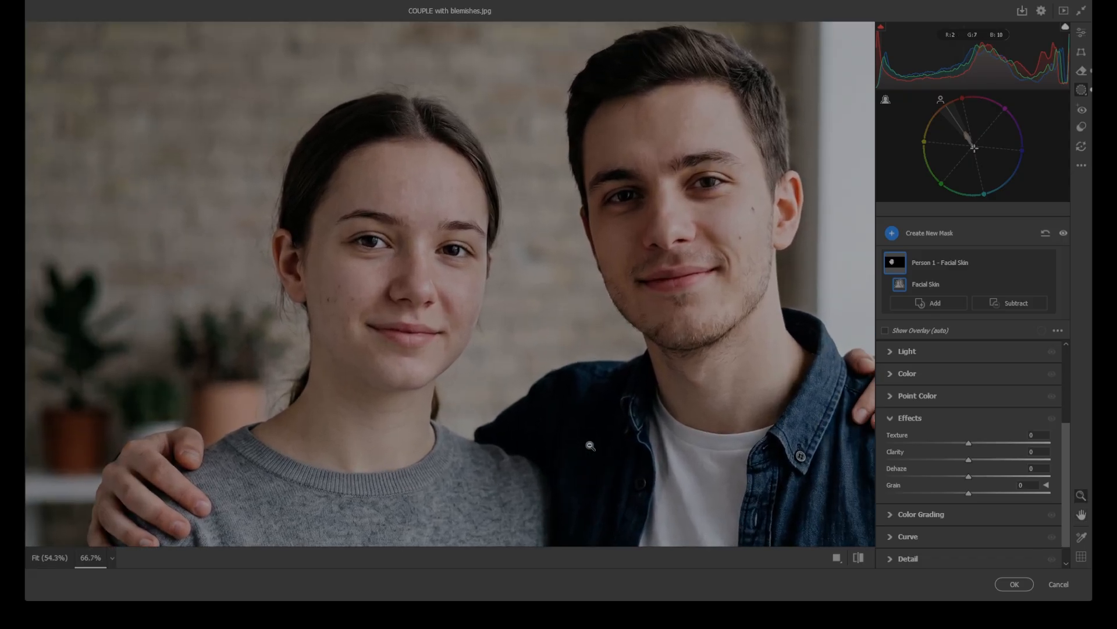
{"action": "key", "text": "ctrl+equal"}
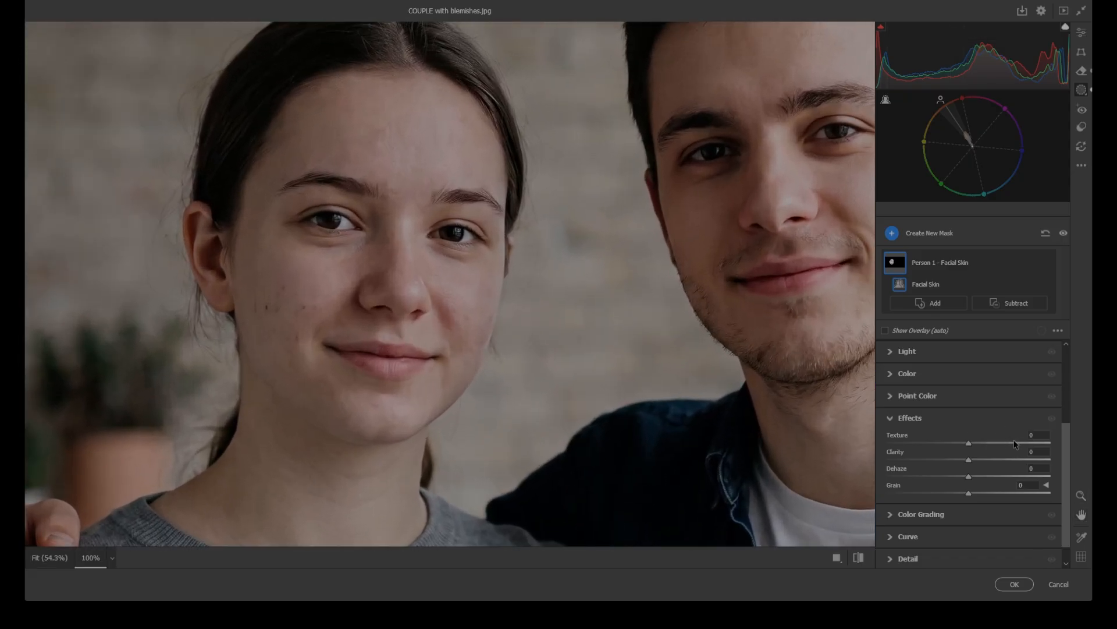
{"action": "left_click", "coordinate": [957, 443]}
{"action": "left_click_drag", "start_coordinate": [941, 445], "coordinate": [939, 445]}
{"action": "left_click_drag", "start_coordinate": [970, 460], "coordinate": [950, 460]}
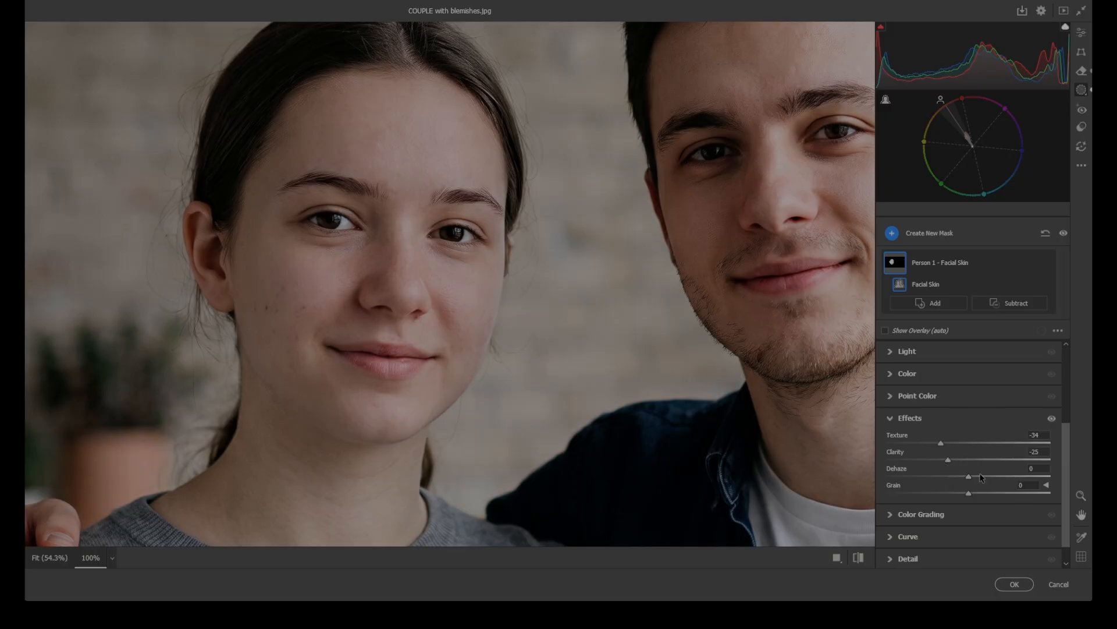